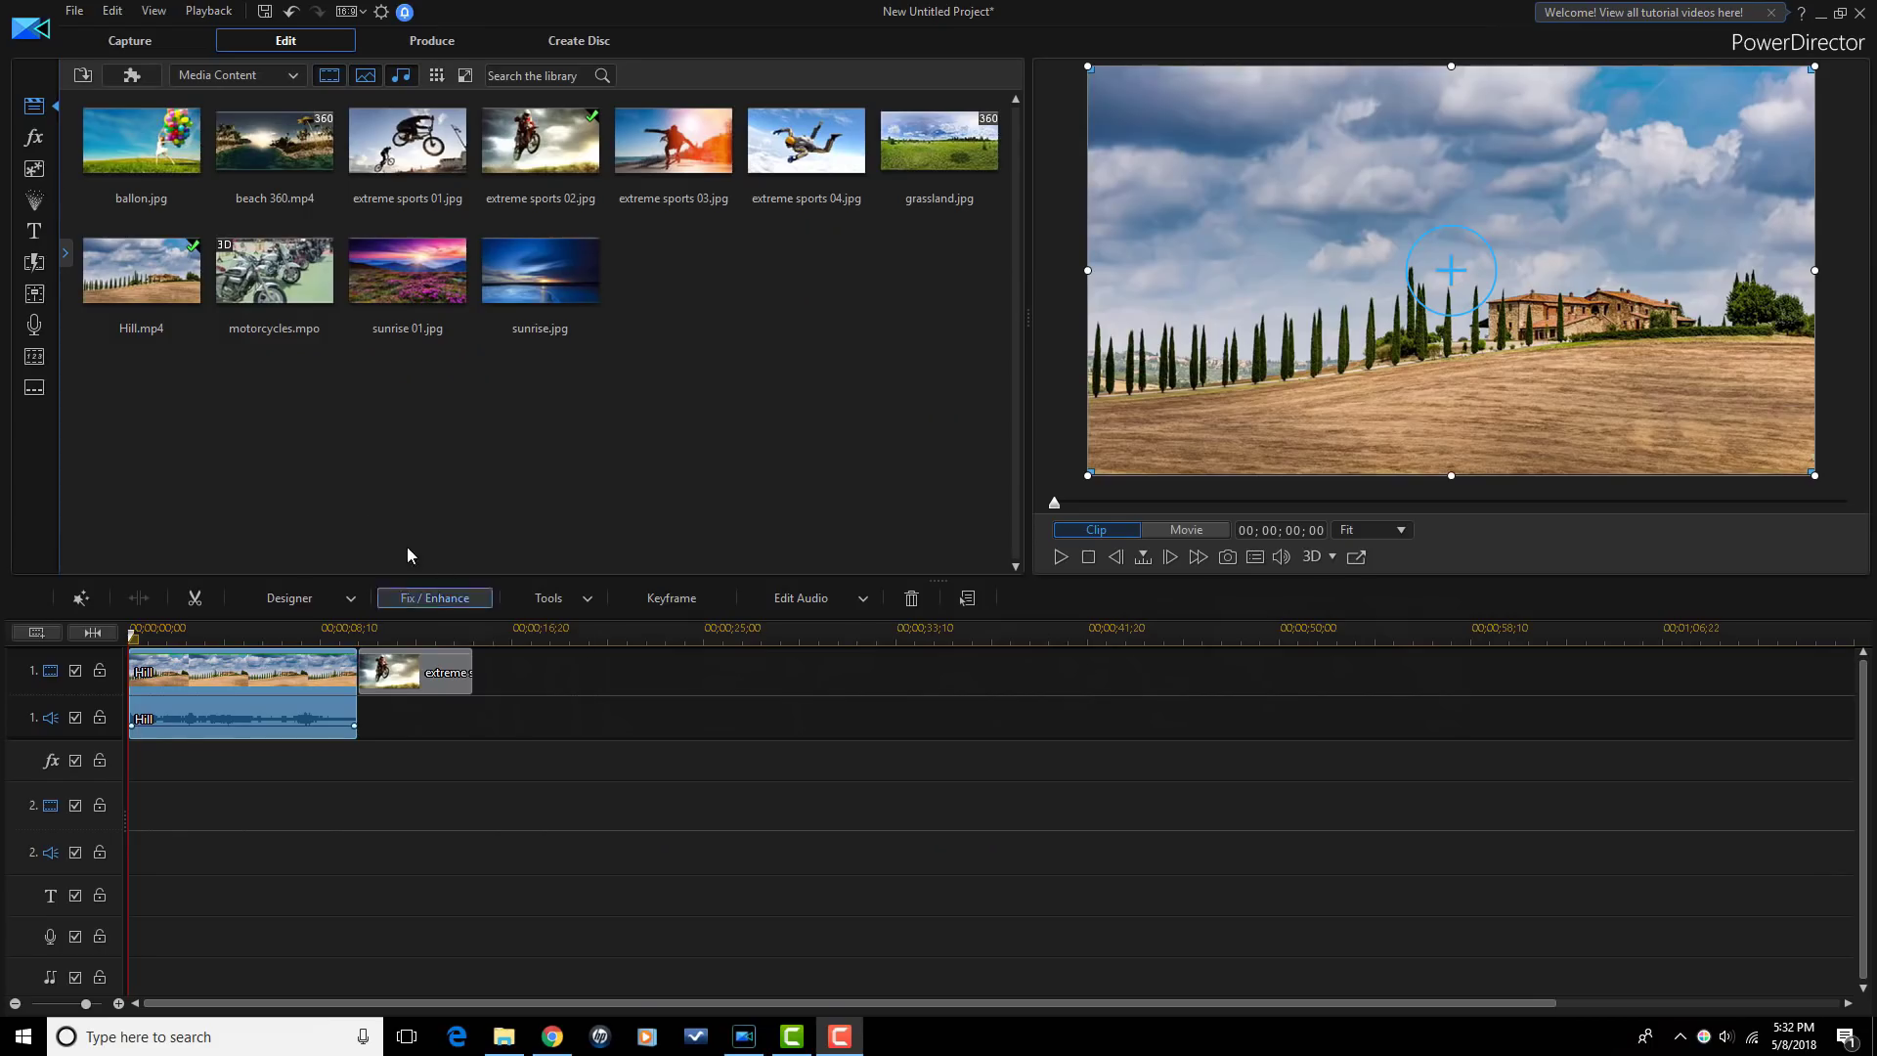
Step: Browse the proDAD effects and Irises2 spice shapes, then bring up the Transition Room library
{"action": "left_click", "coordinate": [34, 139]}
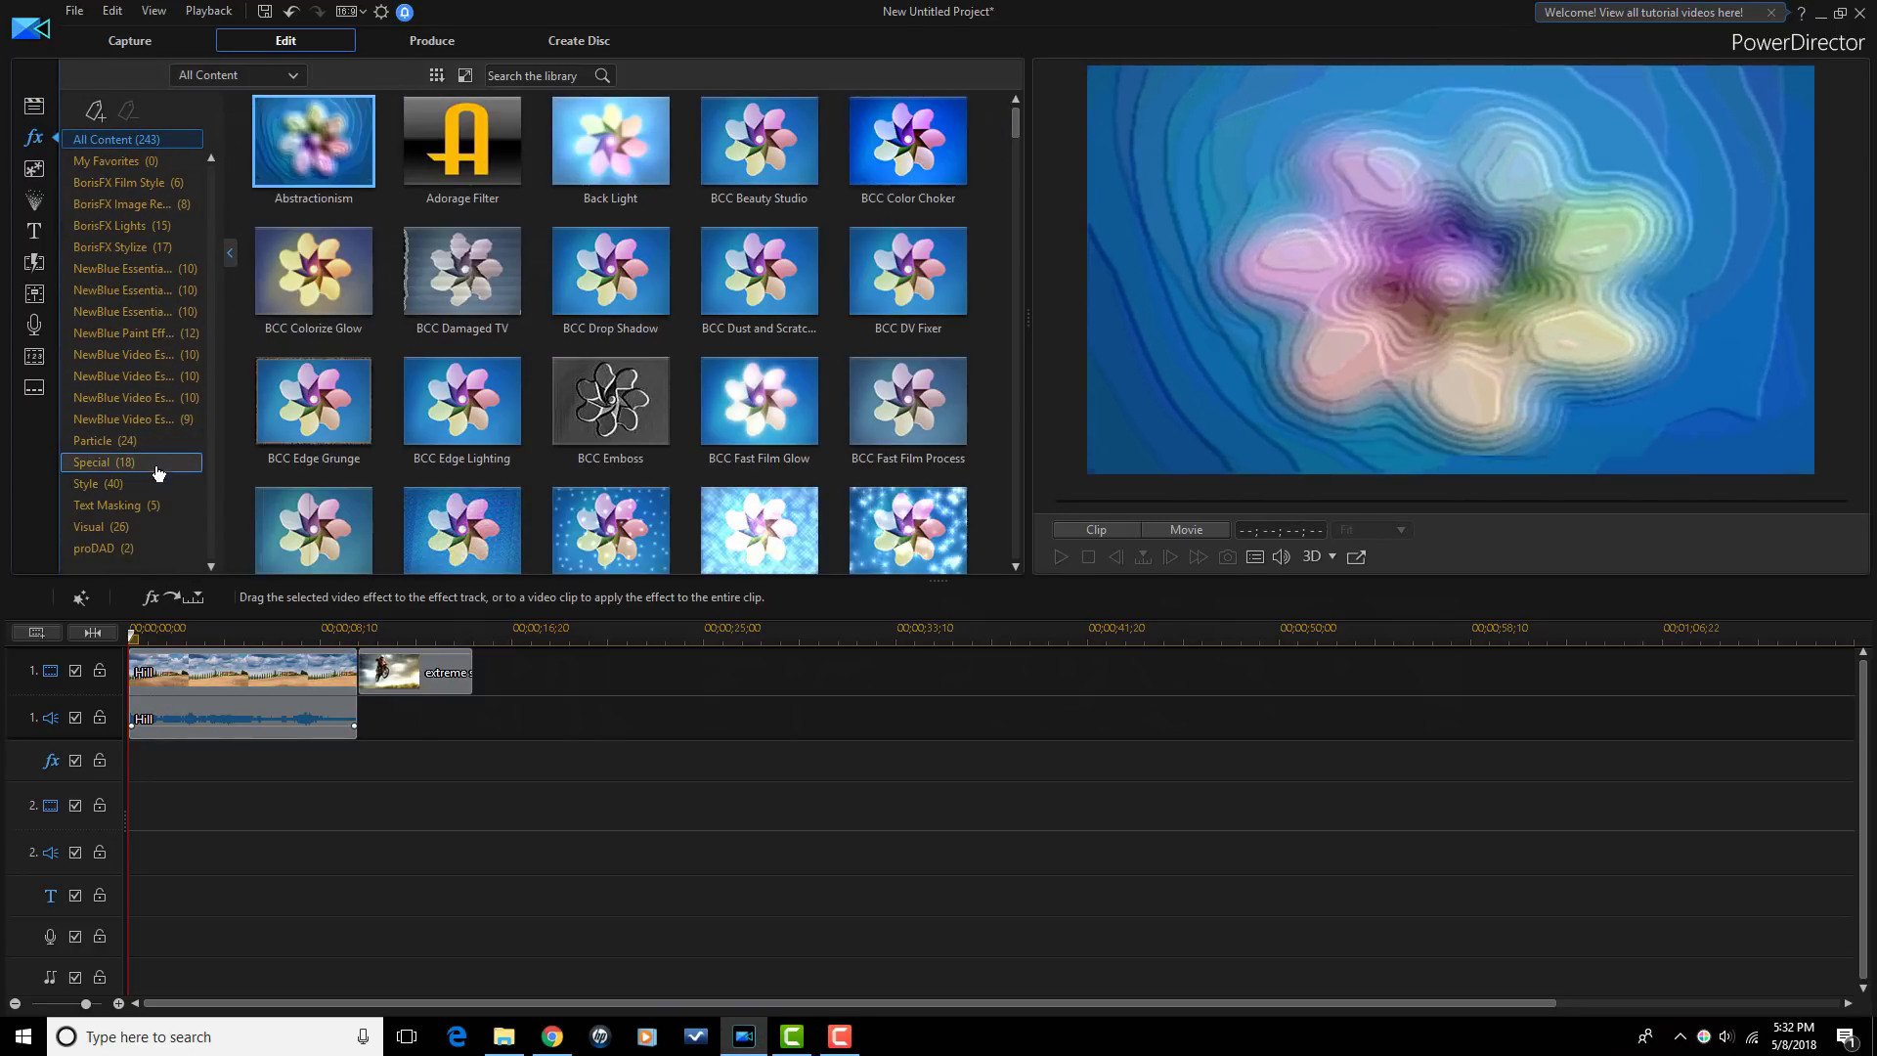
{"action": "left_click", "coordinate": [107, 550]}
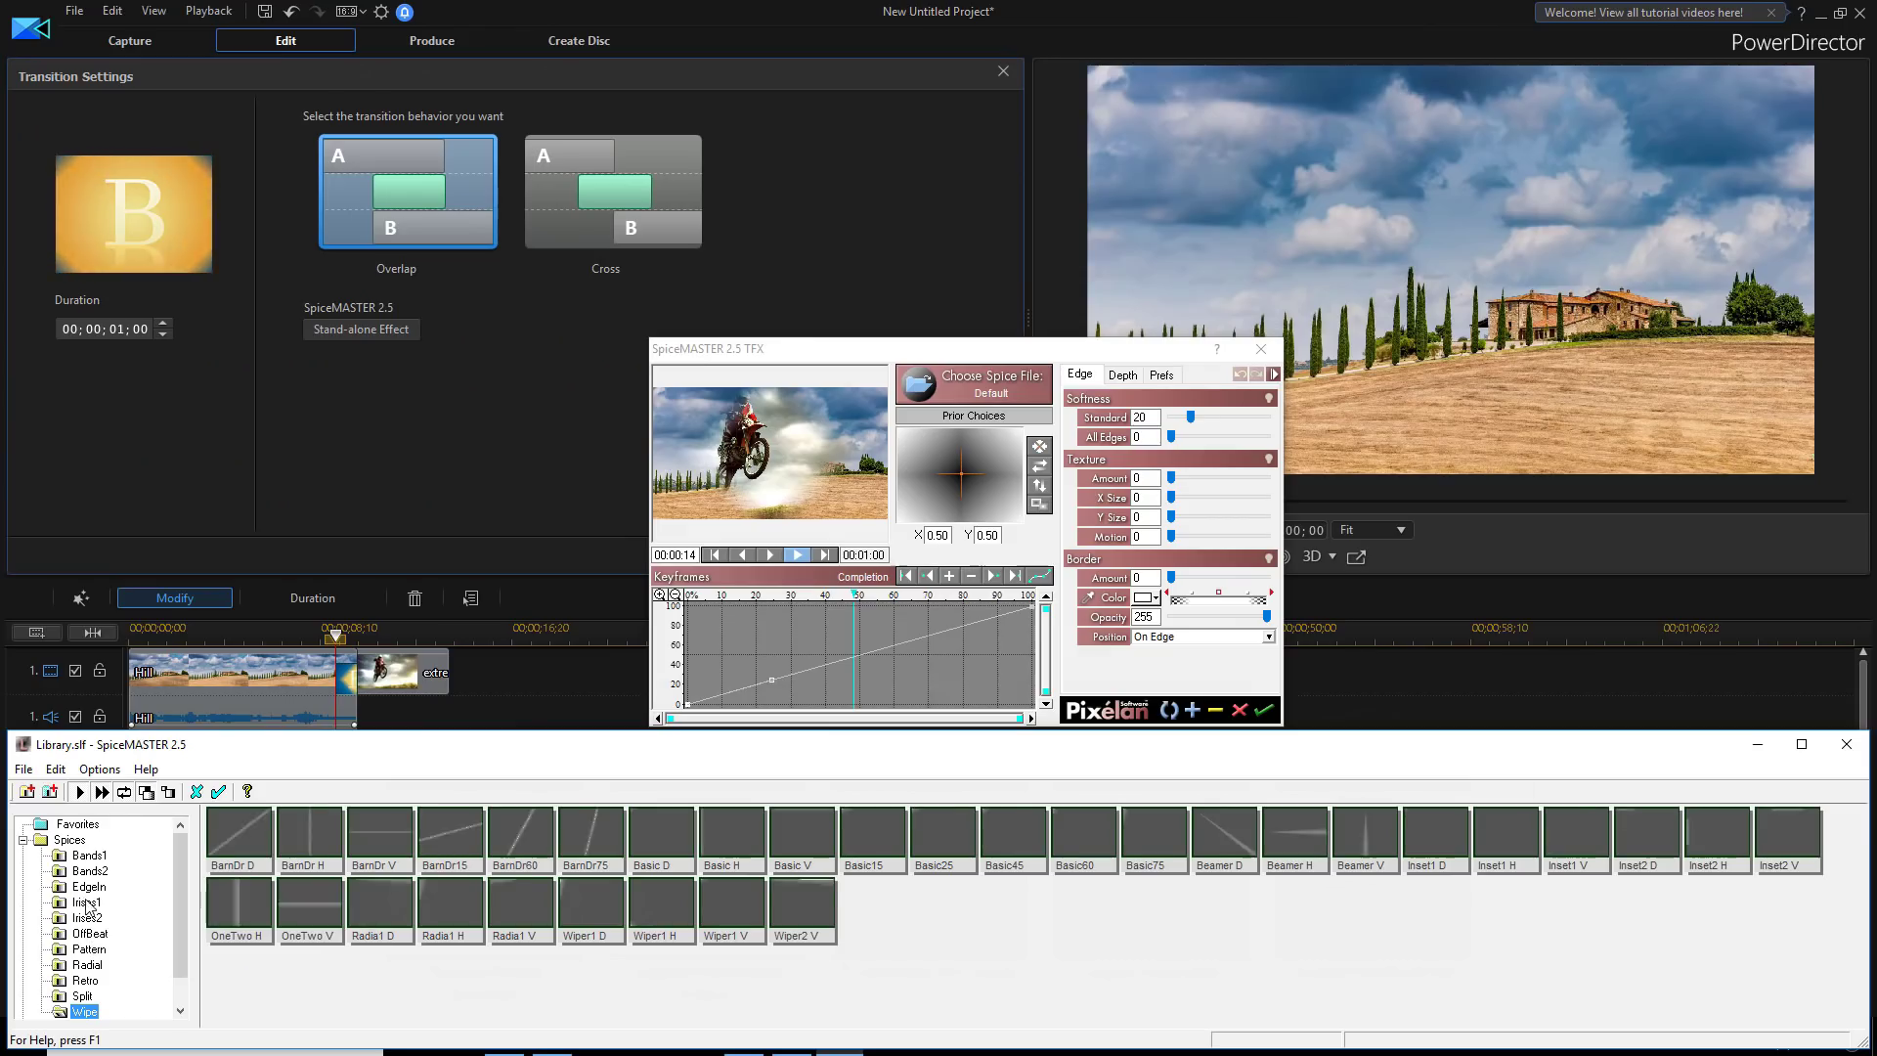
{"action": "left_click", "coordinate": [86, 918]}
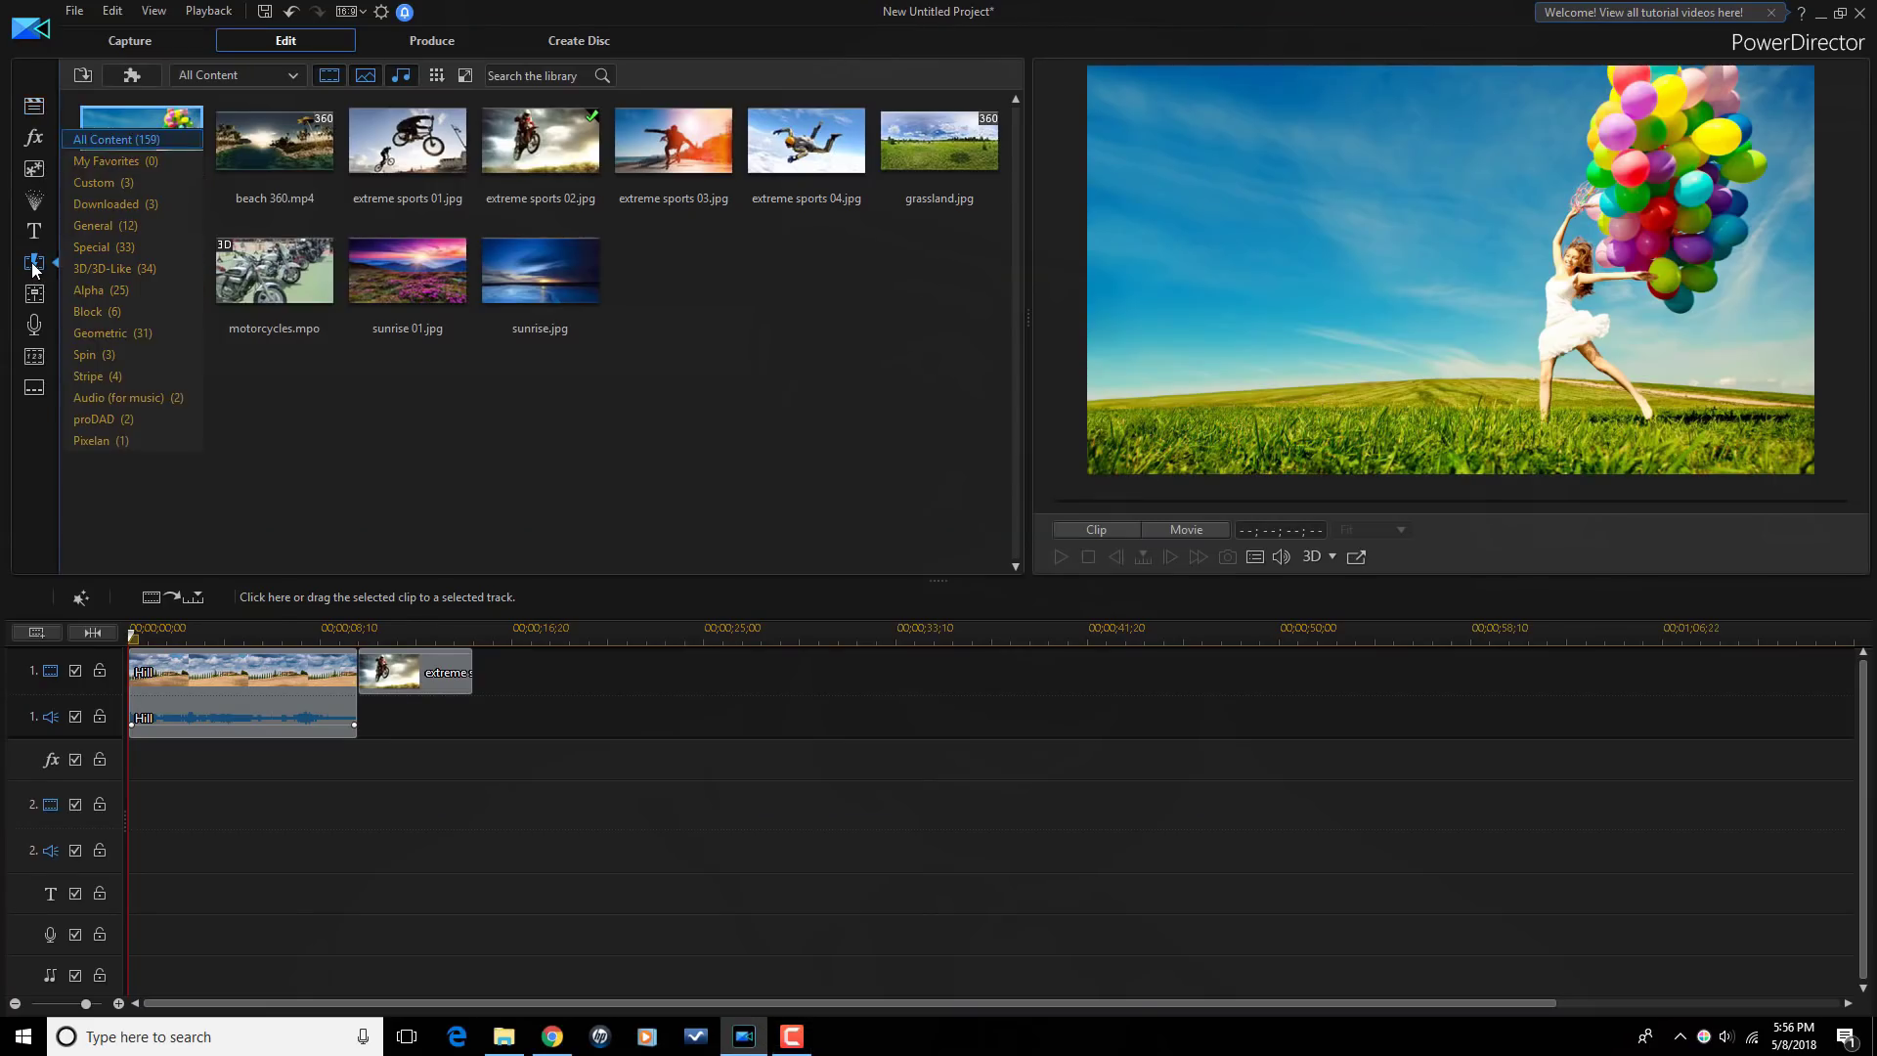
{"action": "left_click", "coordinate": [34, 266]}
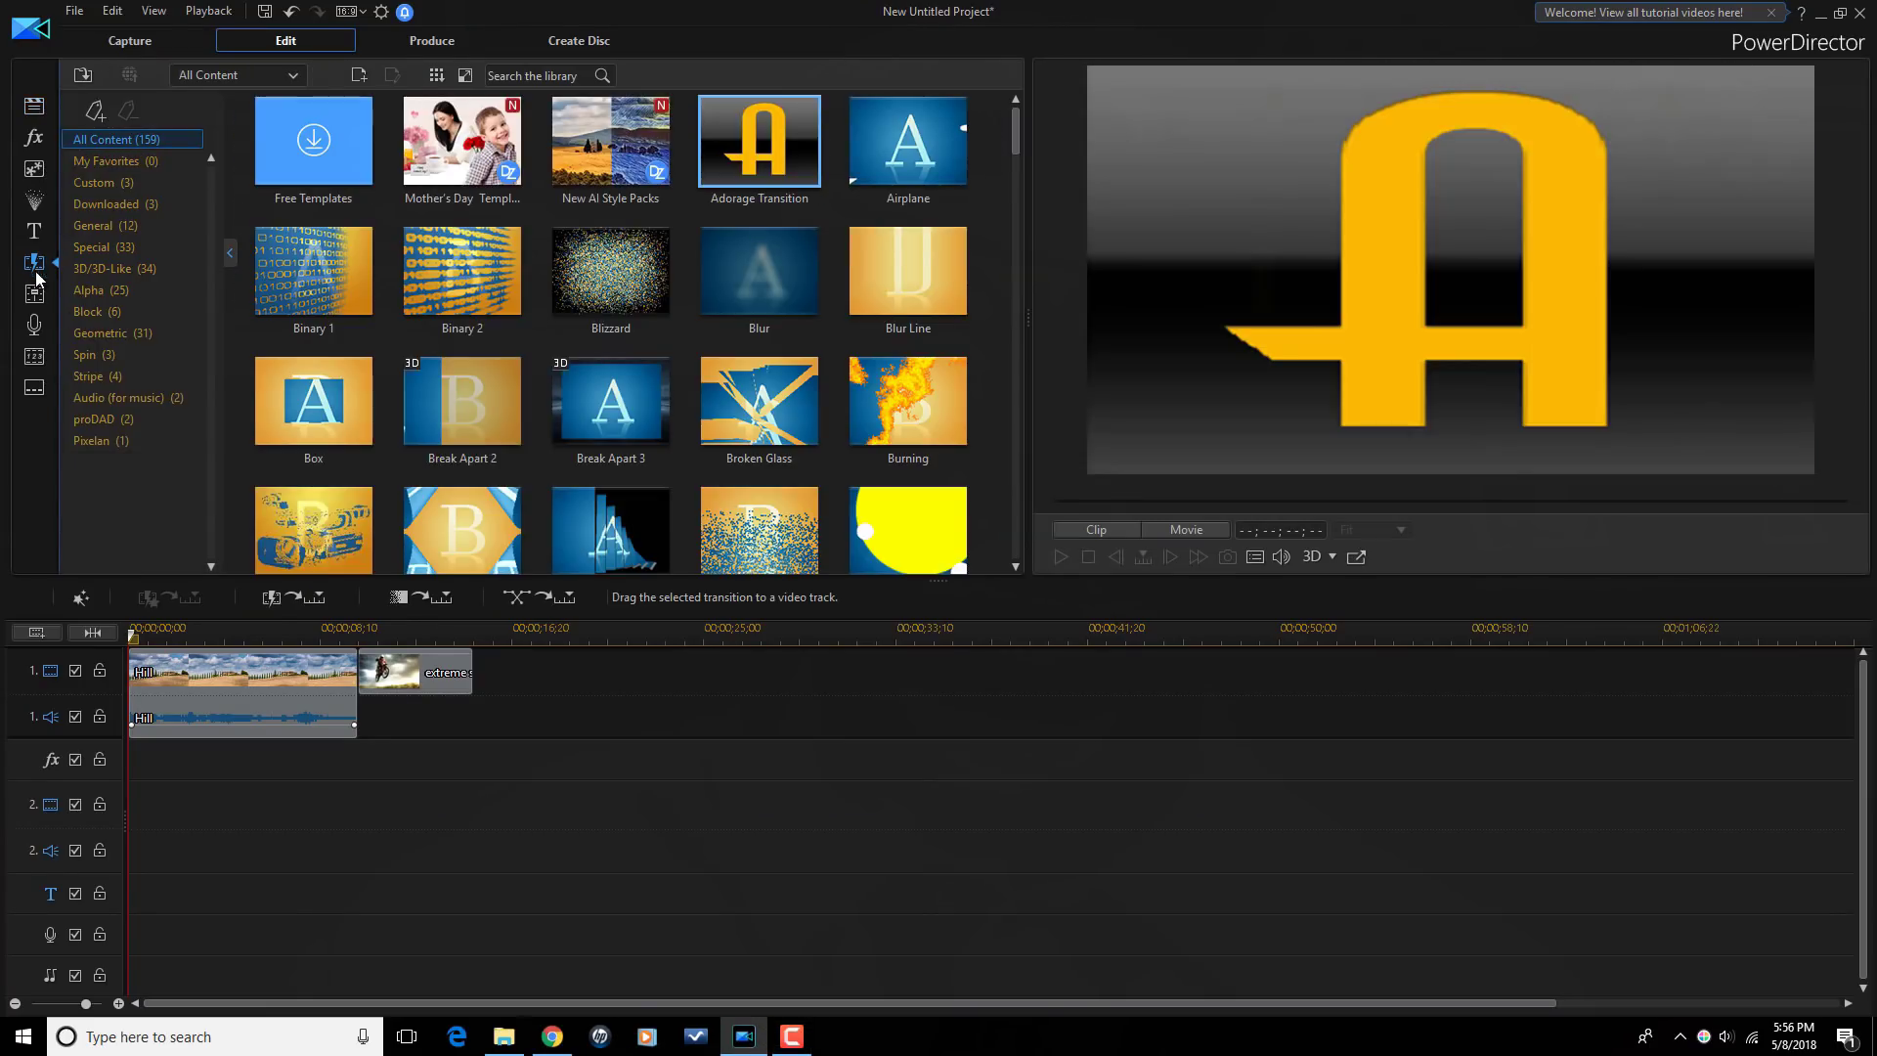
Step: Place Pixelan's SpiceMASTER 2.5 between the Hill and extreme sports clips and open its settings
{"action": "left_click", "coordinate": [102, 442]}
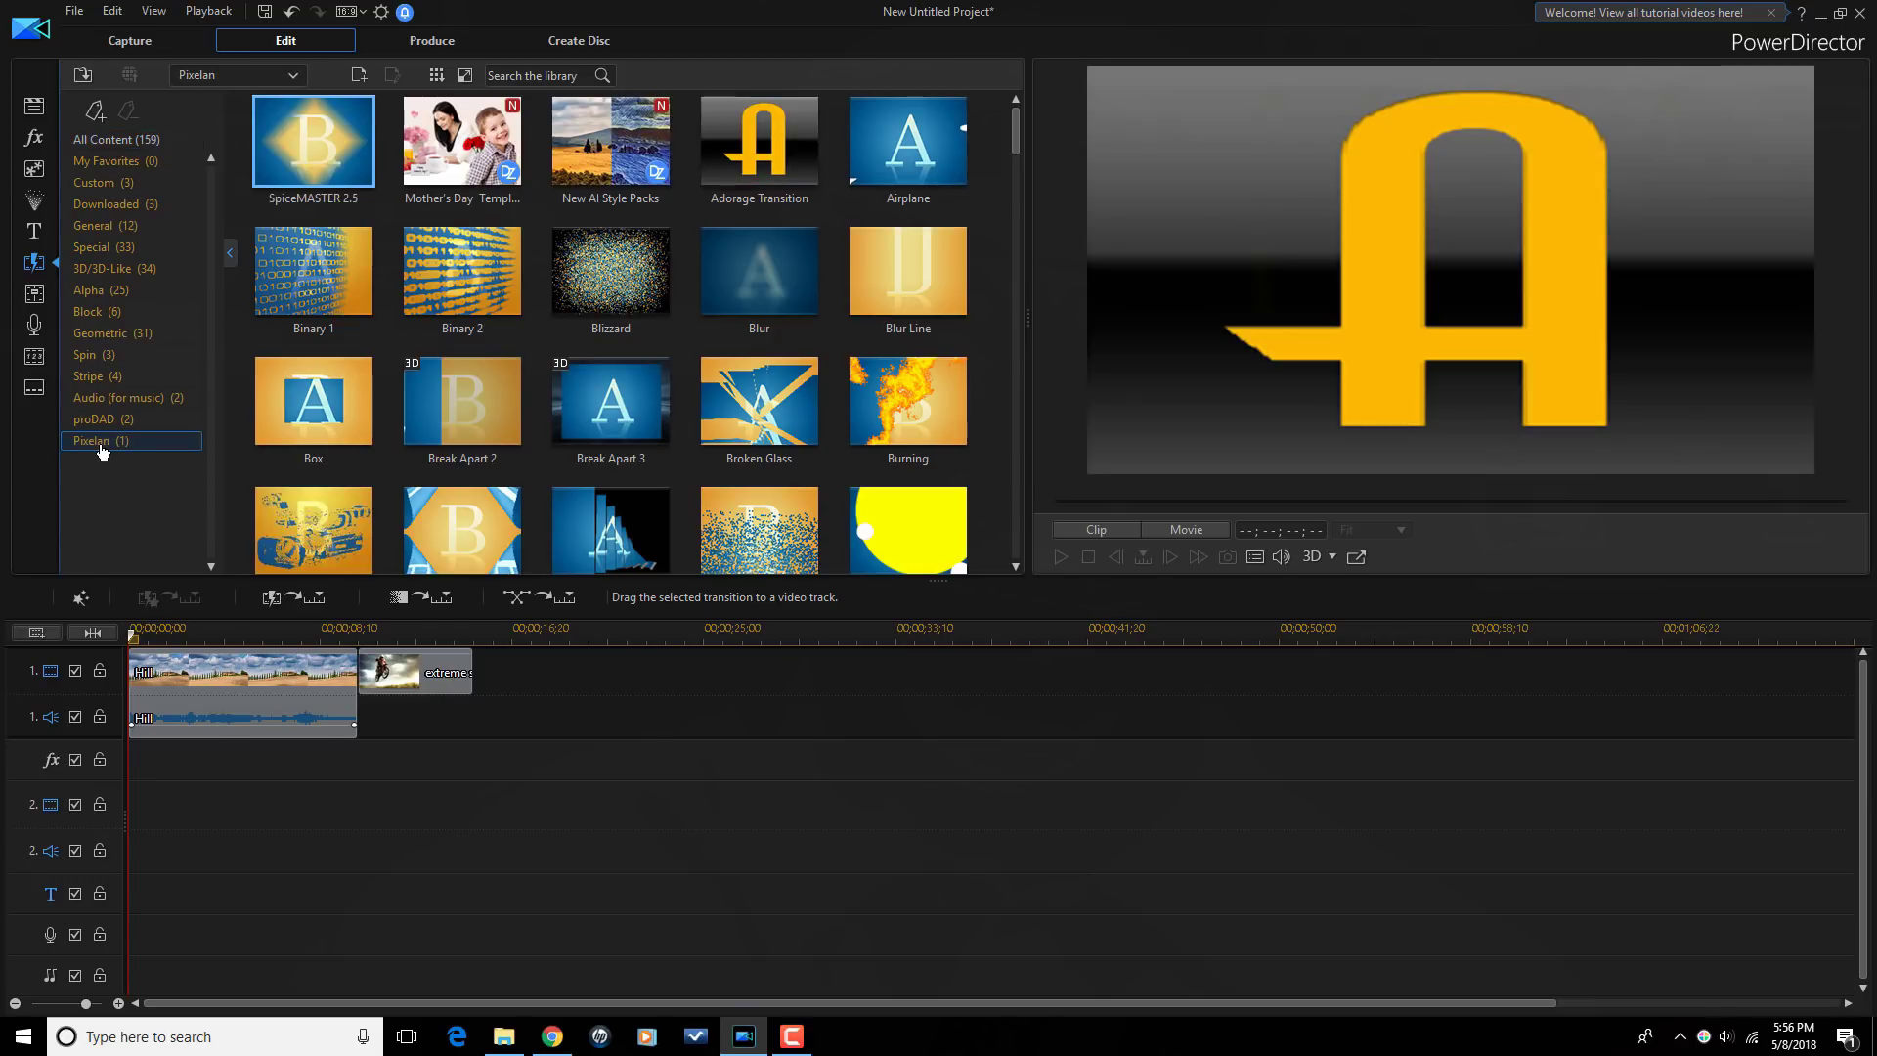
{"action": "left_click_drag", "start_coordinate": [324, 142], "coordinate": [377, 666]}
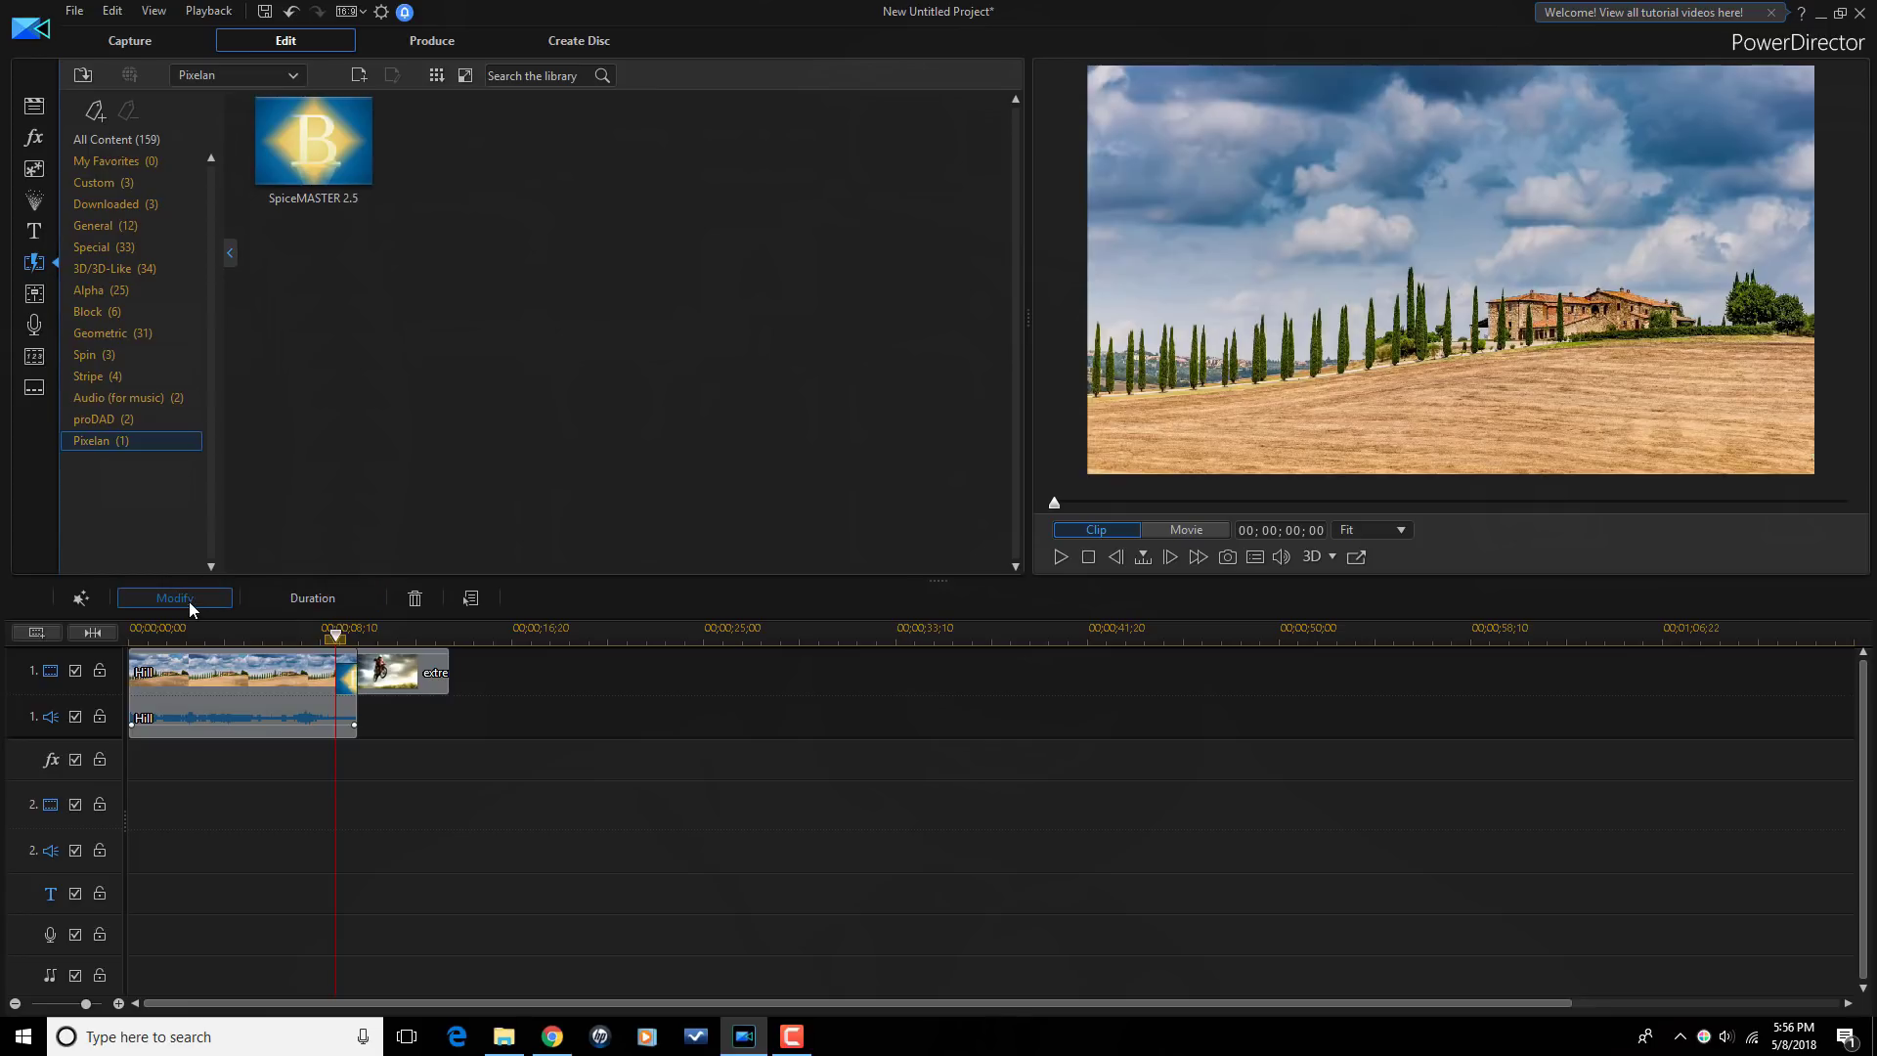
{"action": "left_click", "coordinate": [191, 601]}
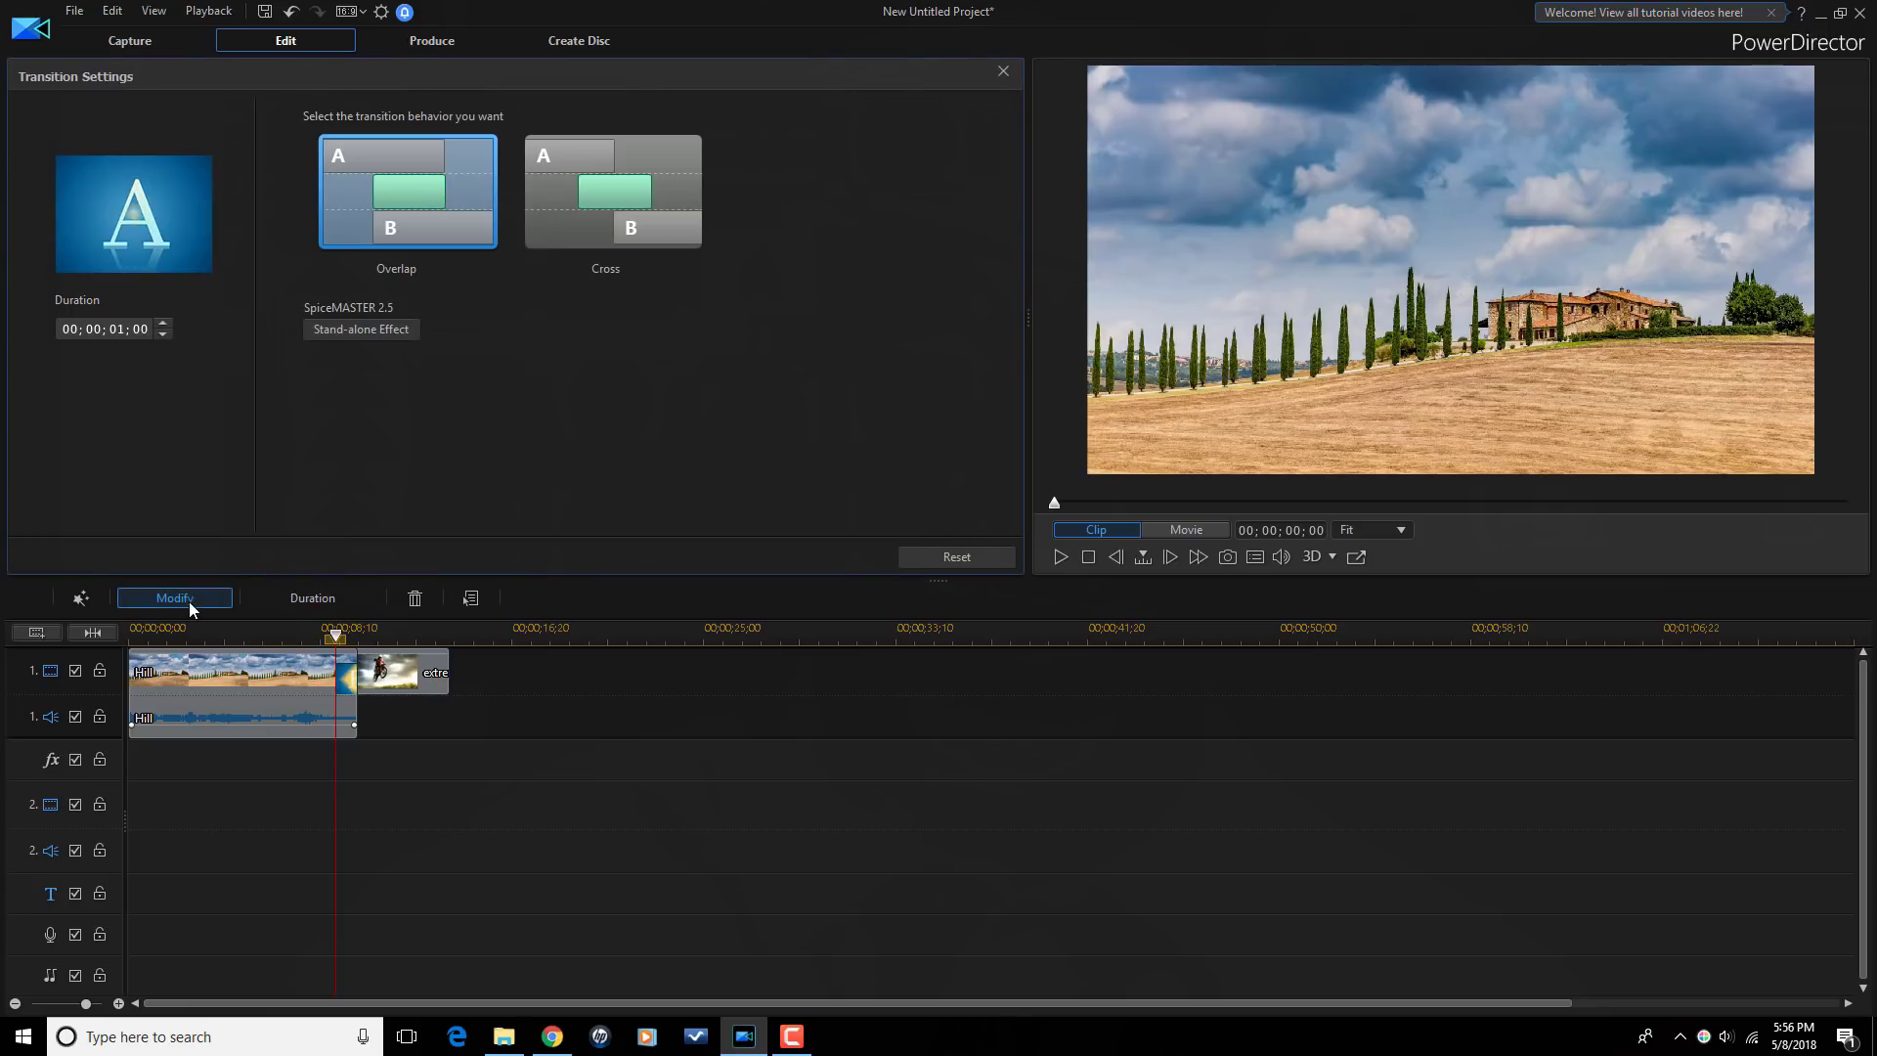
Step: Preview the Irises1 and Pattern spice shapes in SpiceMASTER's stand-alone editor, then view Depth settings
{"action": "left_click", "coordinate": [360, 331]}
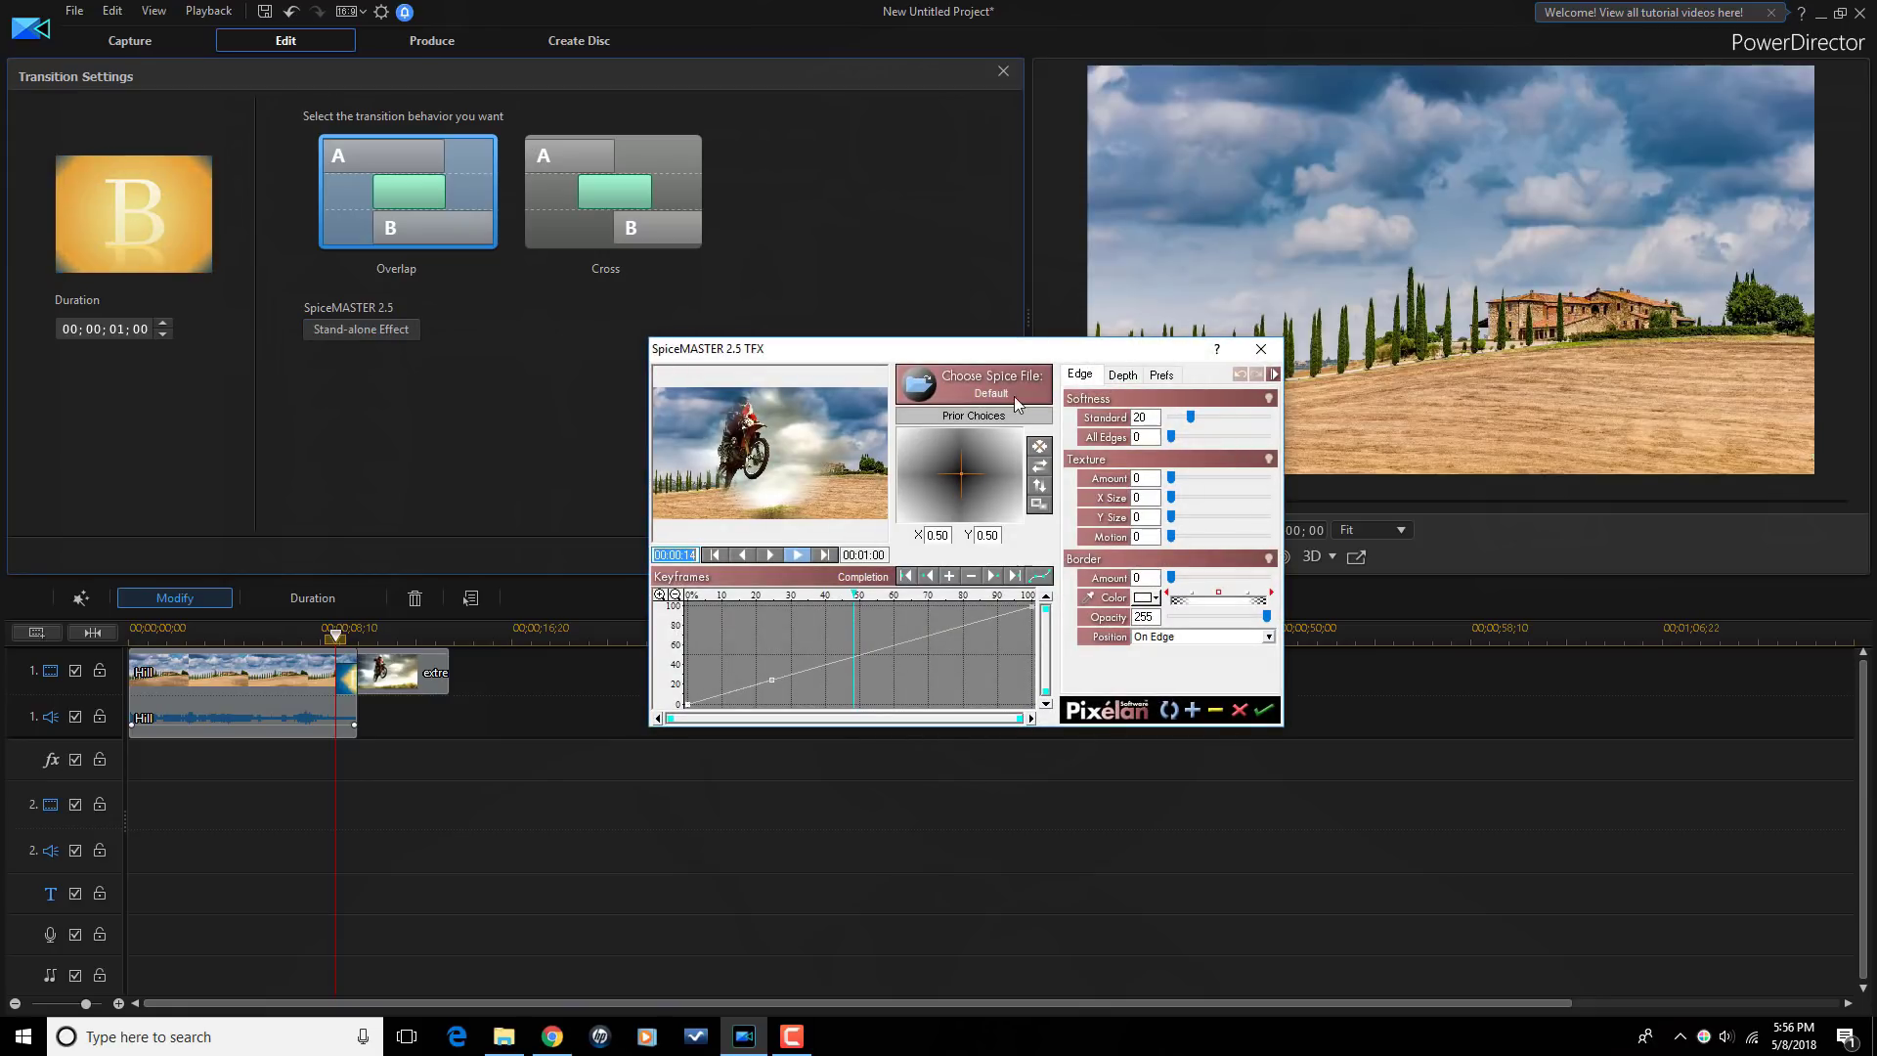
{"action": "left_click", "coordinate": [1018, 392]}
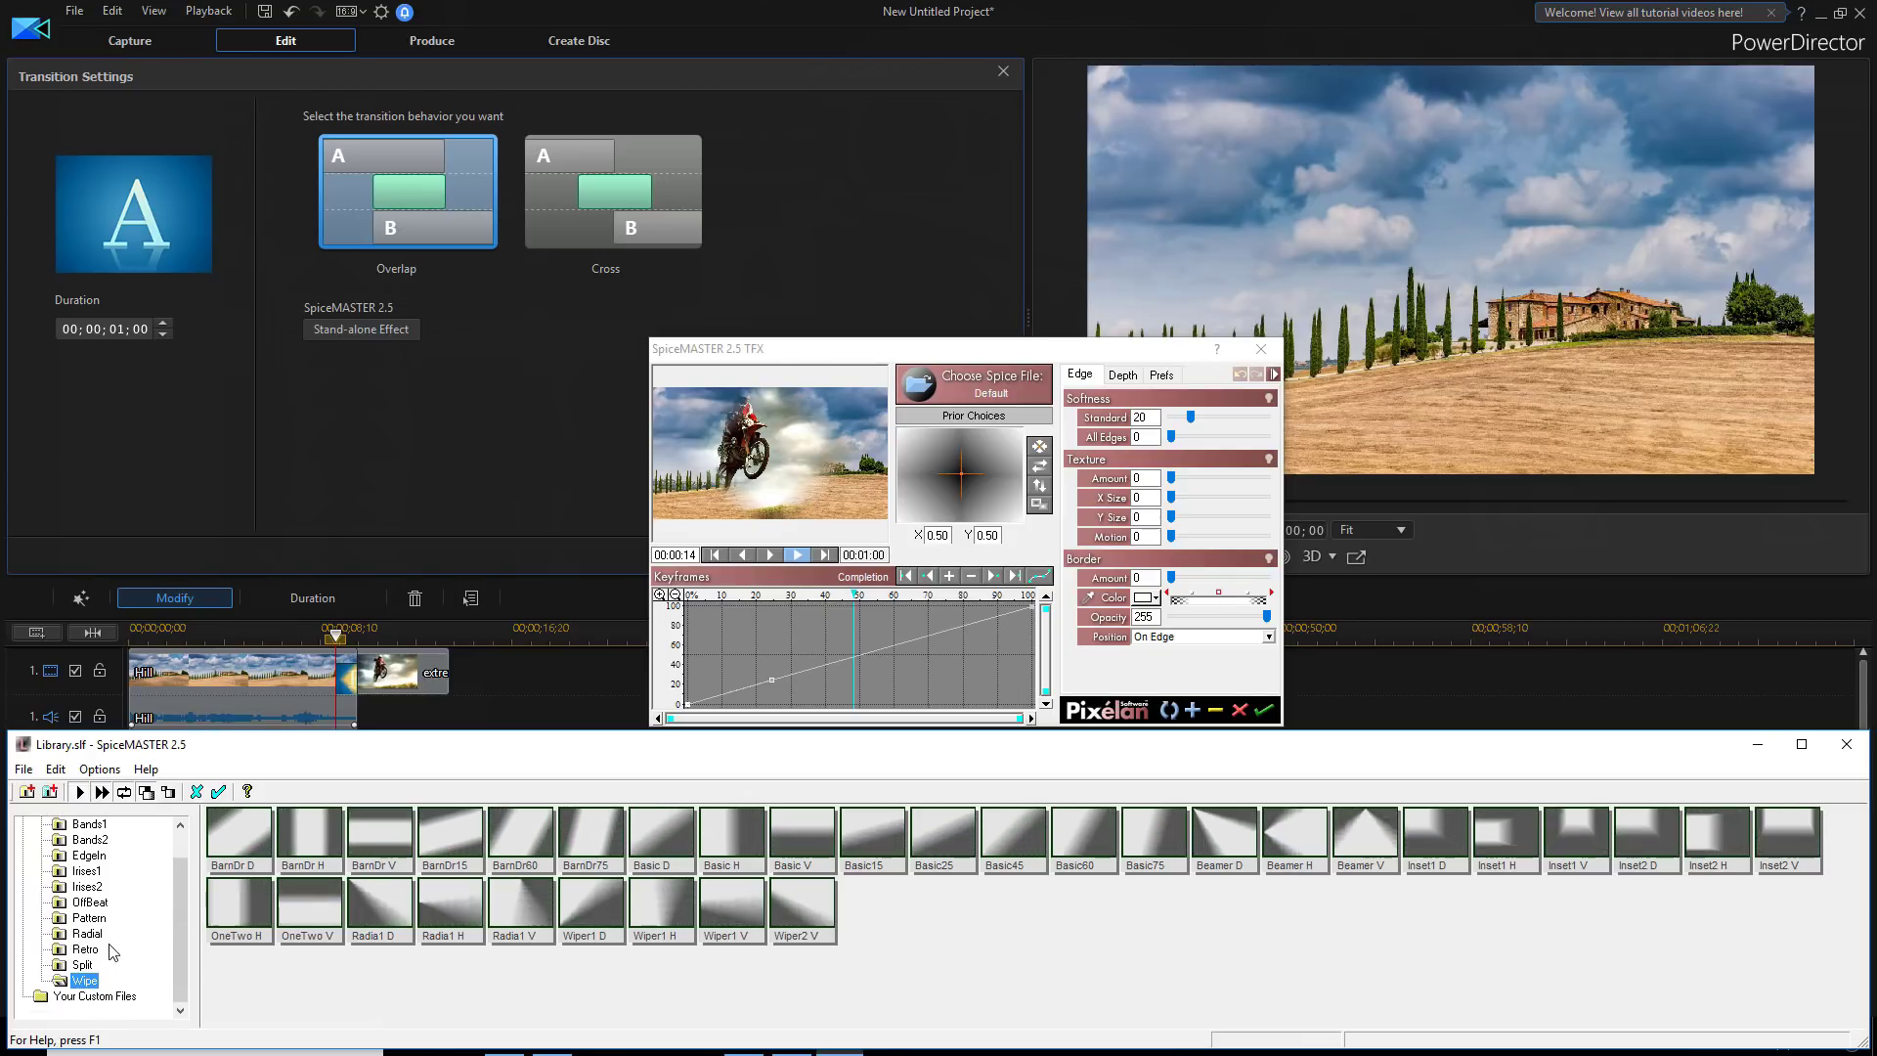
{"action": "scroll", "coordinate": [88, 942], "scroll_direction": "up", "scroll_amount": 1}
{"action": "left_click", "coordinate": [86, 901]}
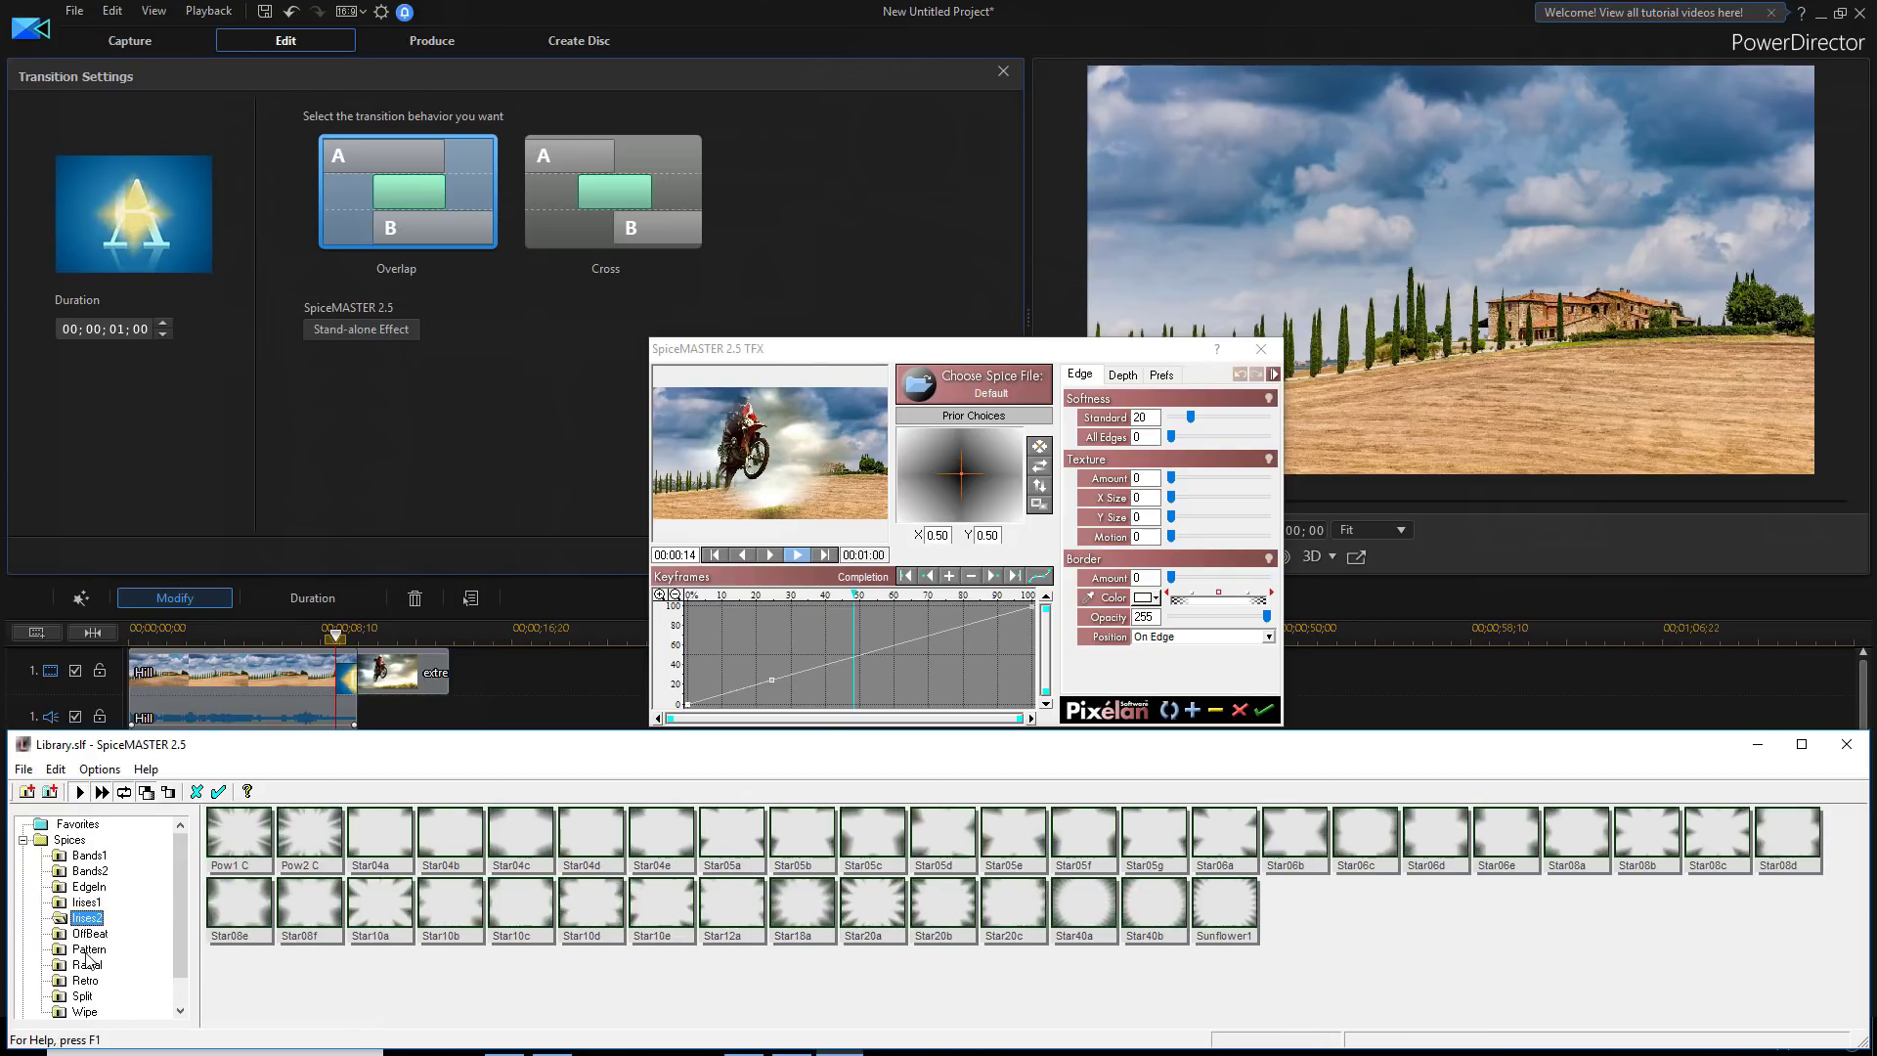
{"action": "left_click", "coordinate": [88, 950]}
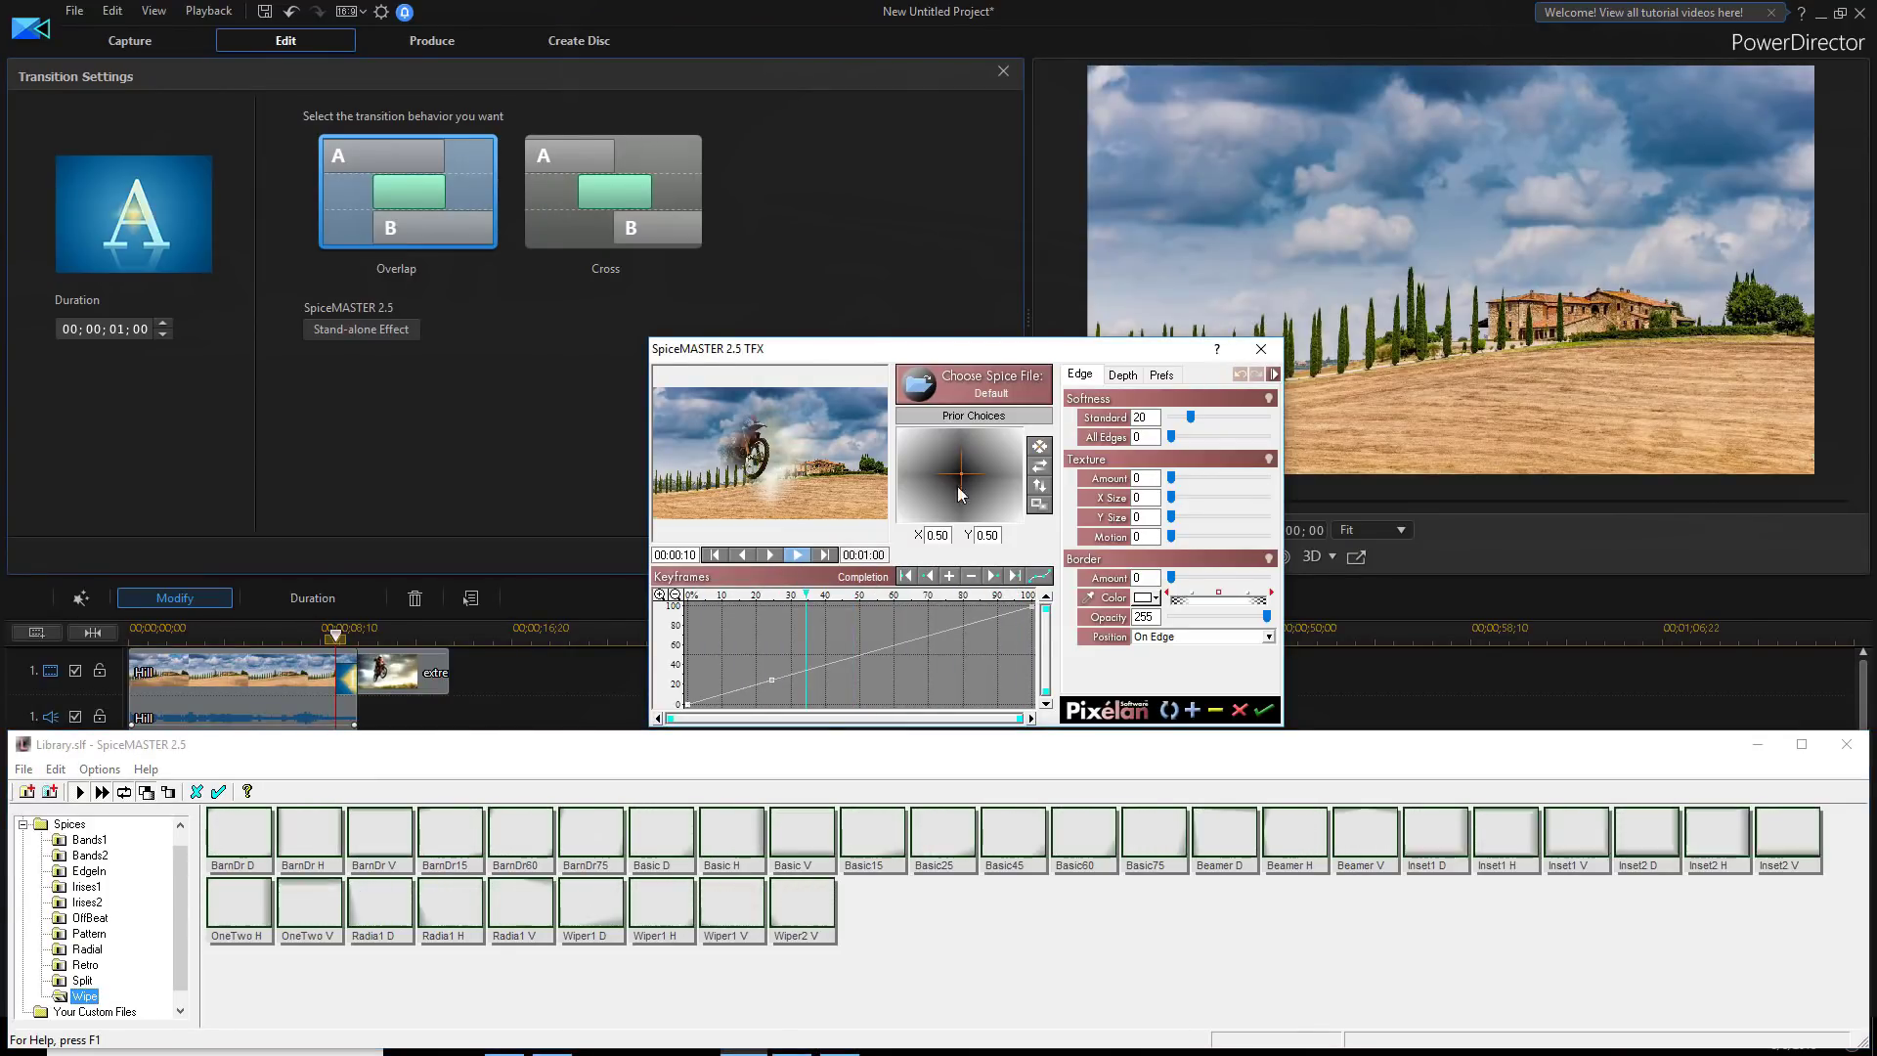
{"action": "left_click", "coordinate": [1129, 377]}
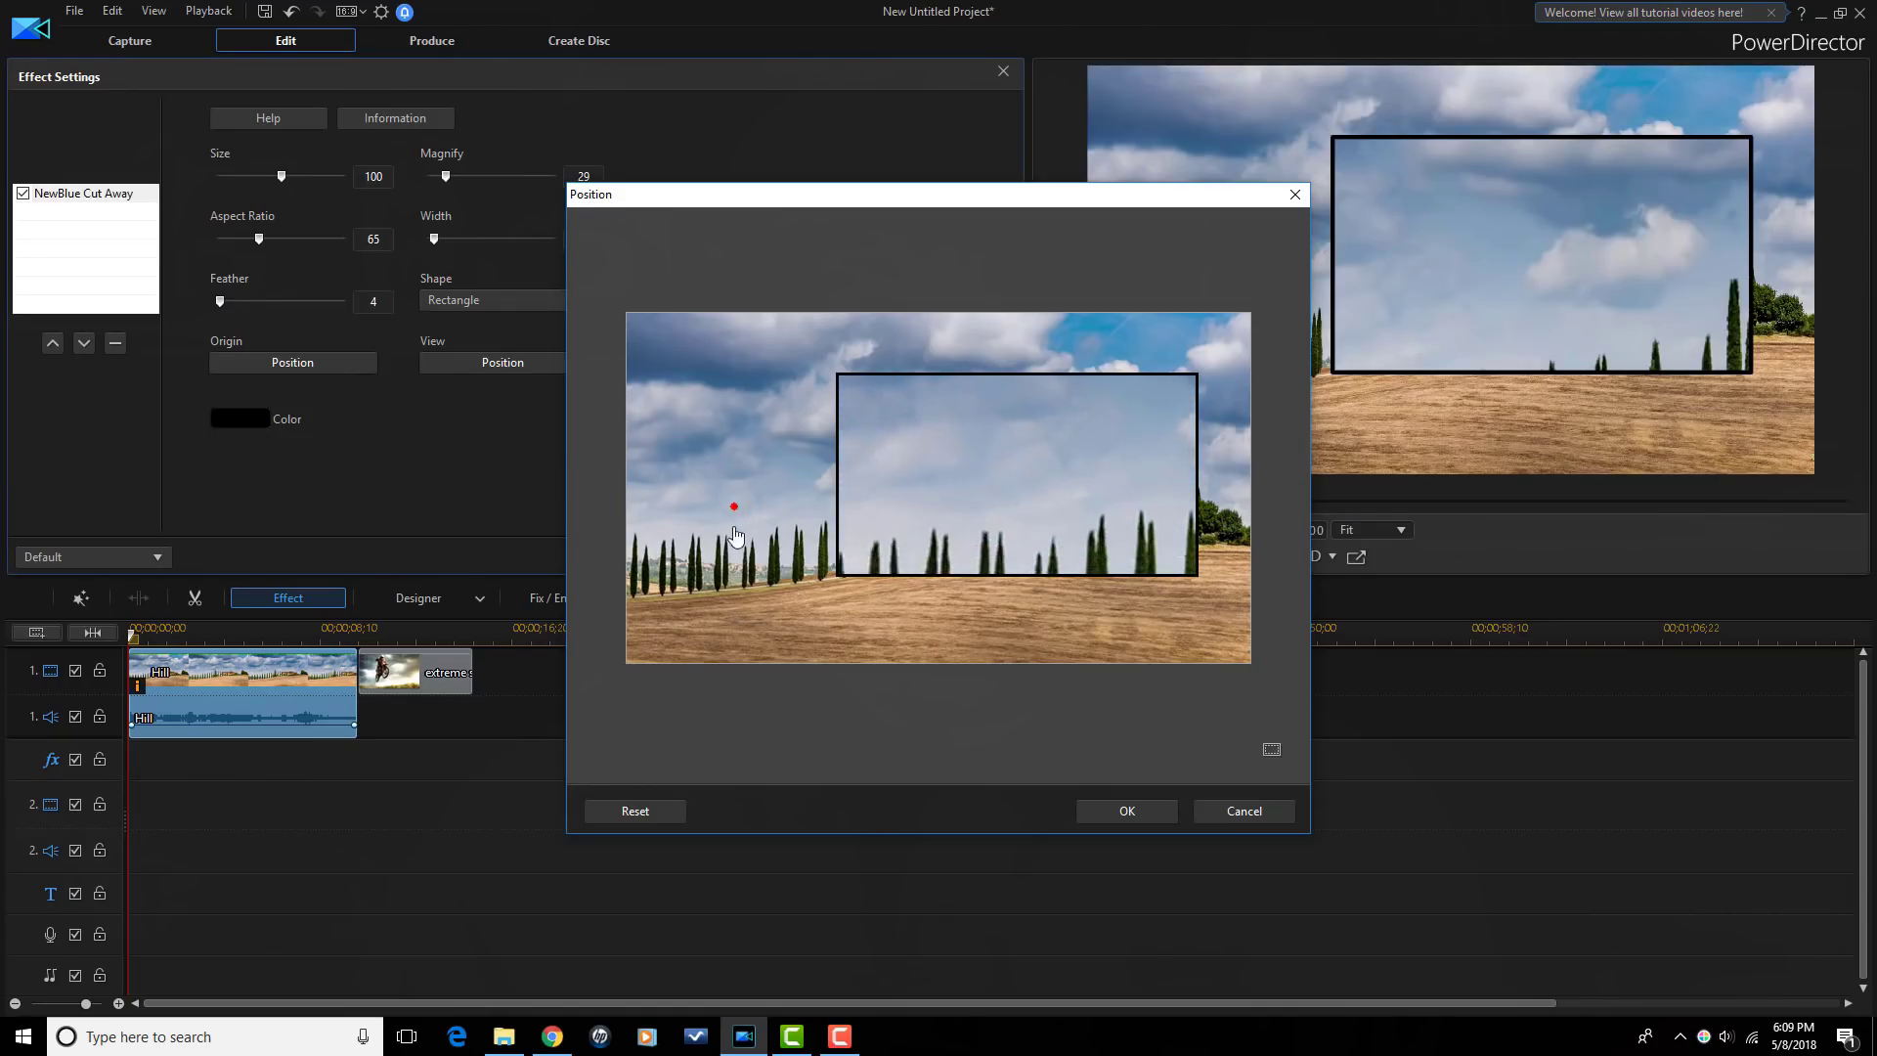
Step: Aim the Cut Away inset at the sky and add NewBlue effects, including Tile, to both clips
{"action": "mouse_move", "coordinate": [738, 623]}
{"action": "left_mouse_down"}
{"action": "mouse_move", "coordinate": [914, 641]}
{"action": "mouse_move", "coordinate": [787, 558]}
{"action": "mouse_move", "coordinate": [765, 430]}
{"action": "left_mouse_up"}
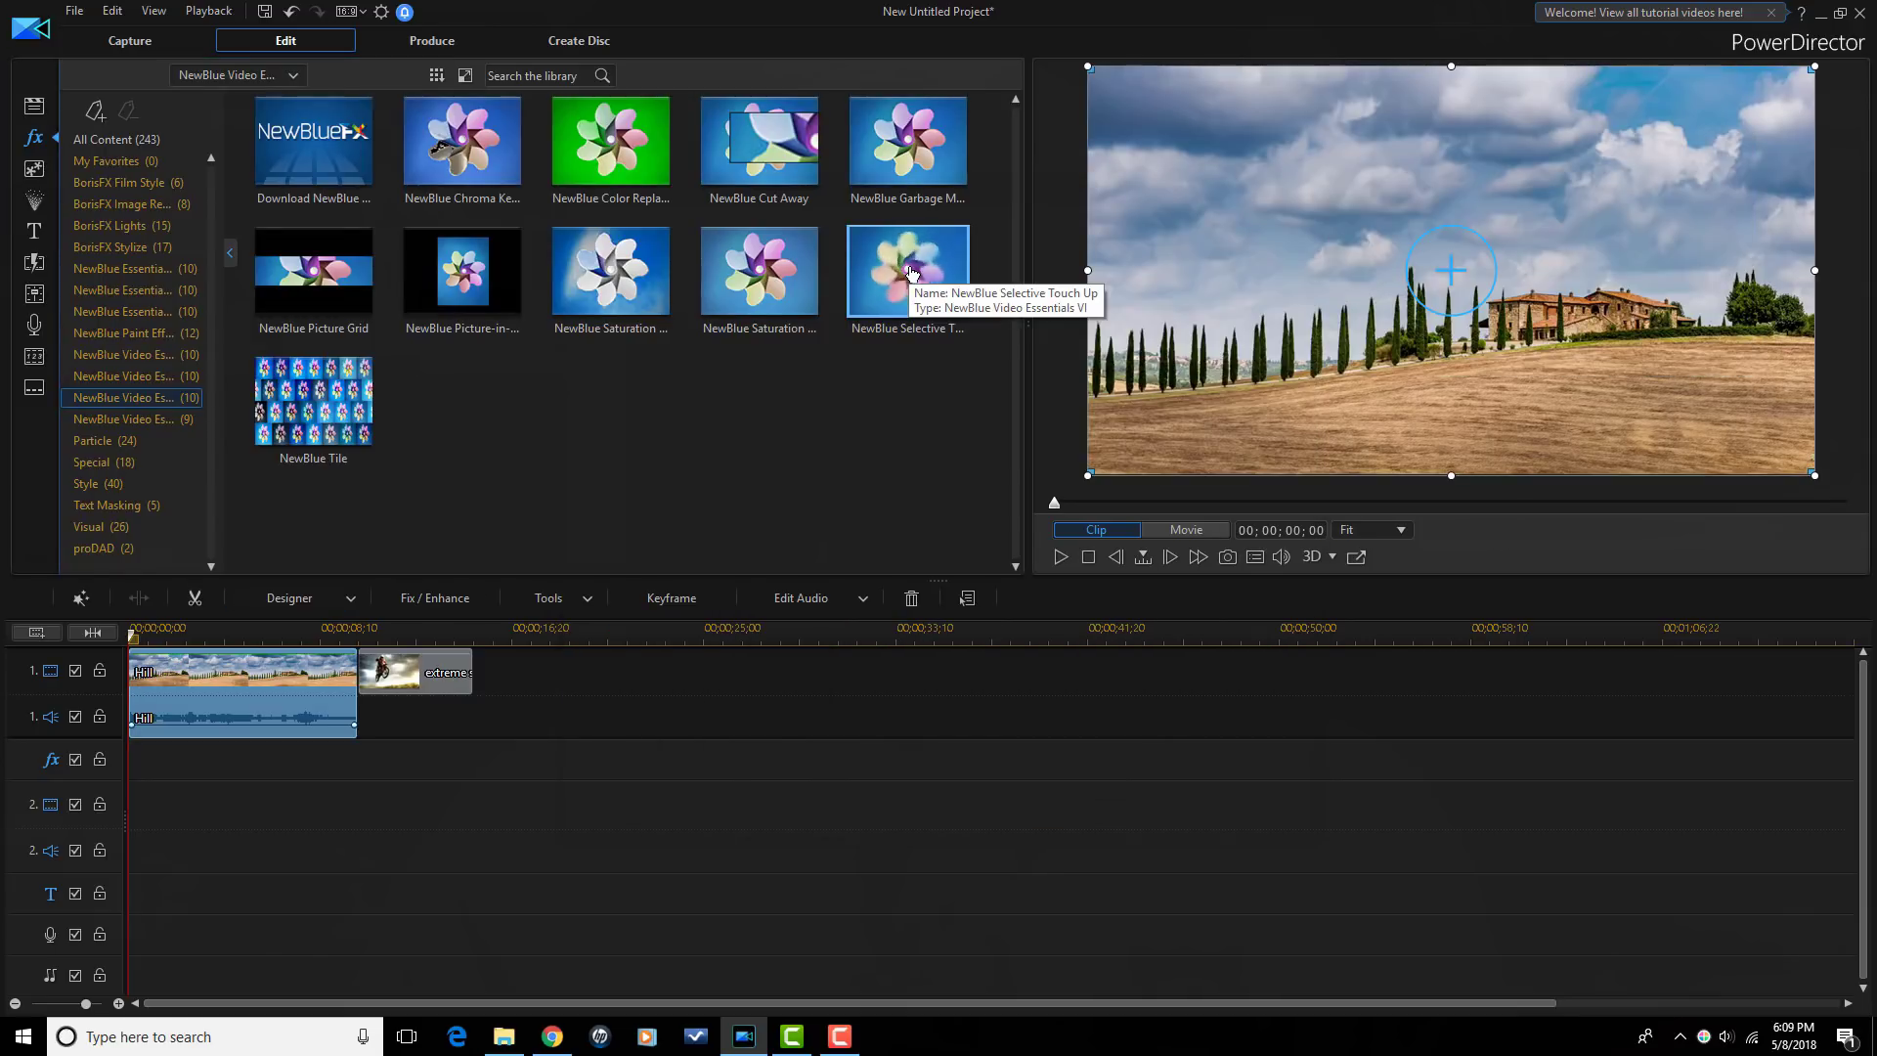
{"action": "left_click_drag", "start_coordinate": [899, 269], "coordinate": [423, 670]}
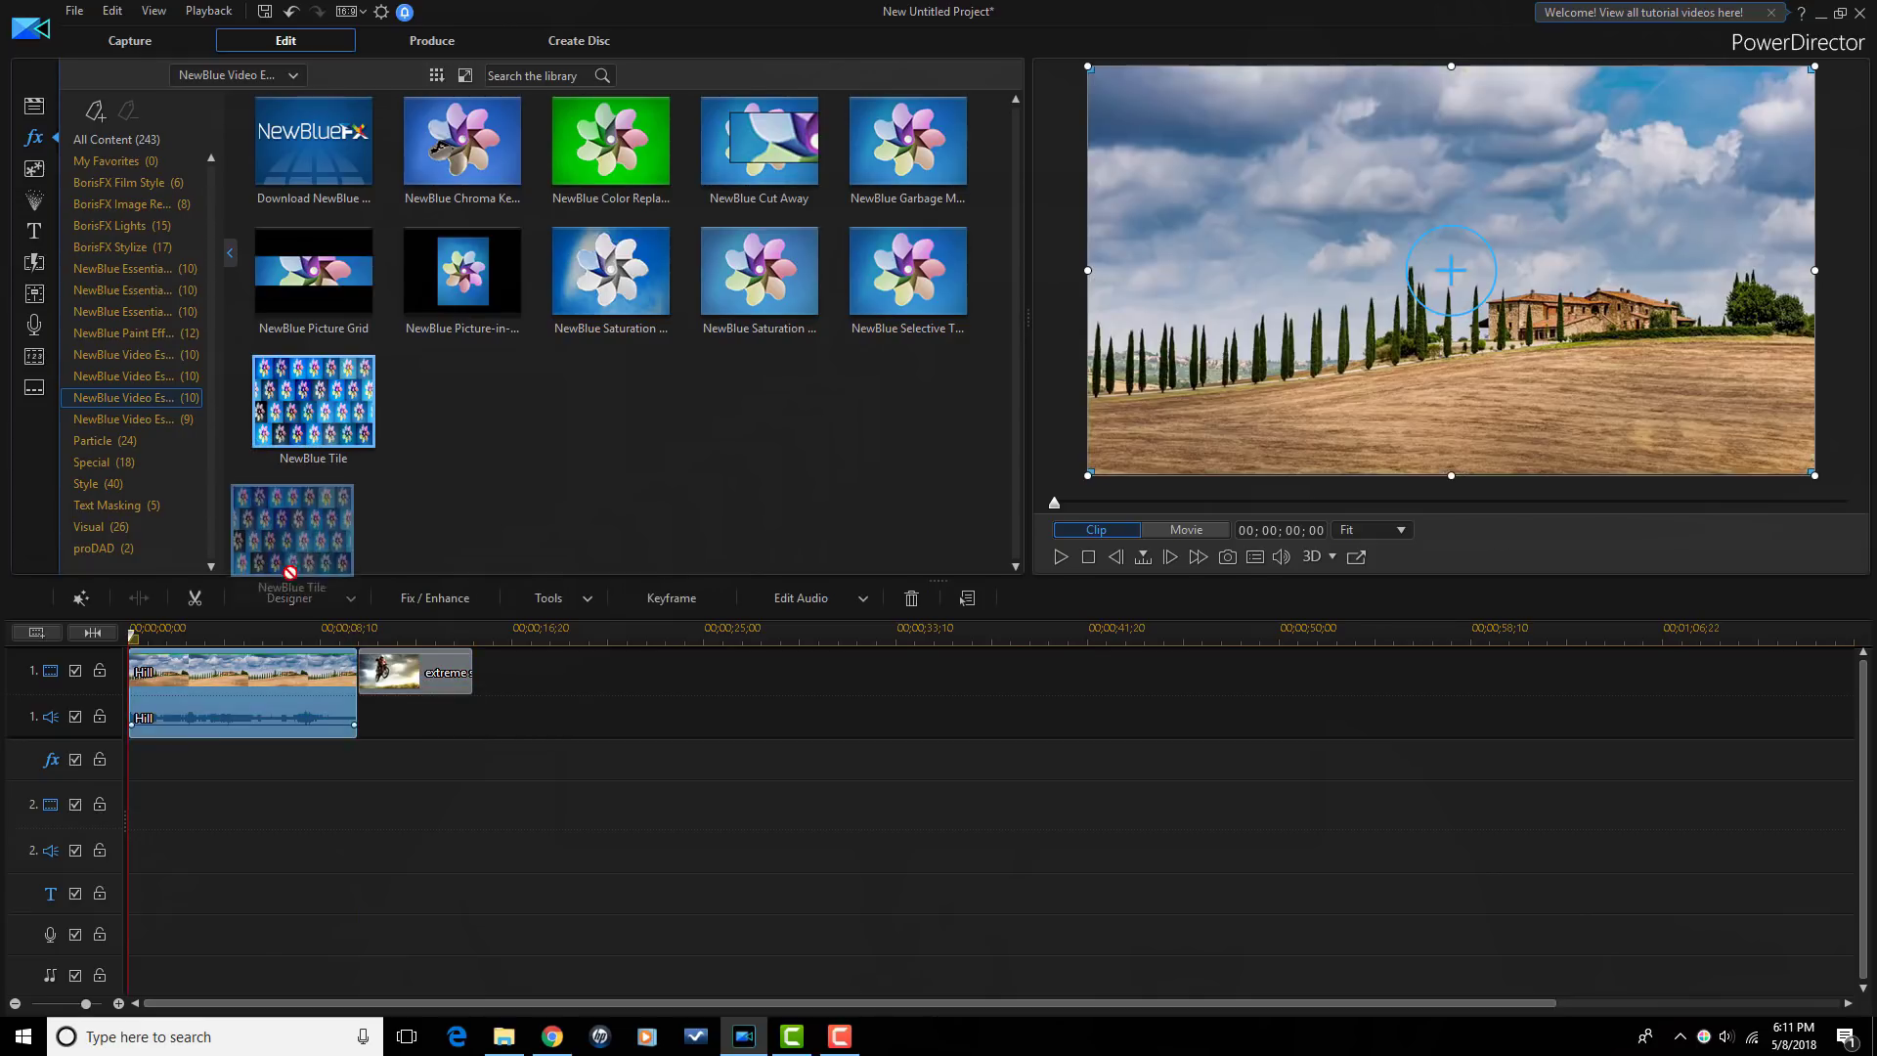
{"action": "left_click_drag", "start_coordinate": [294, 508], "coordinate": [252, 670]}
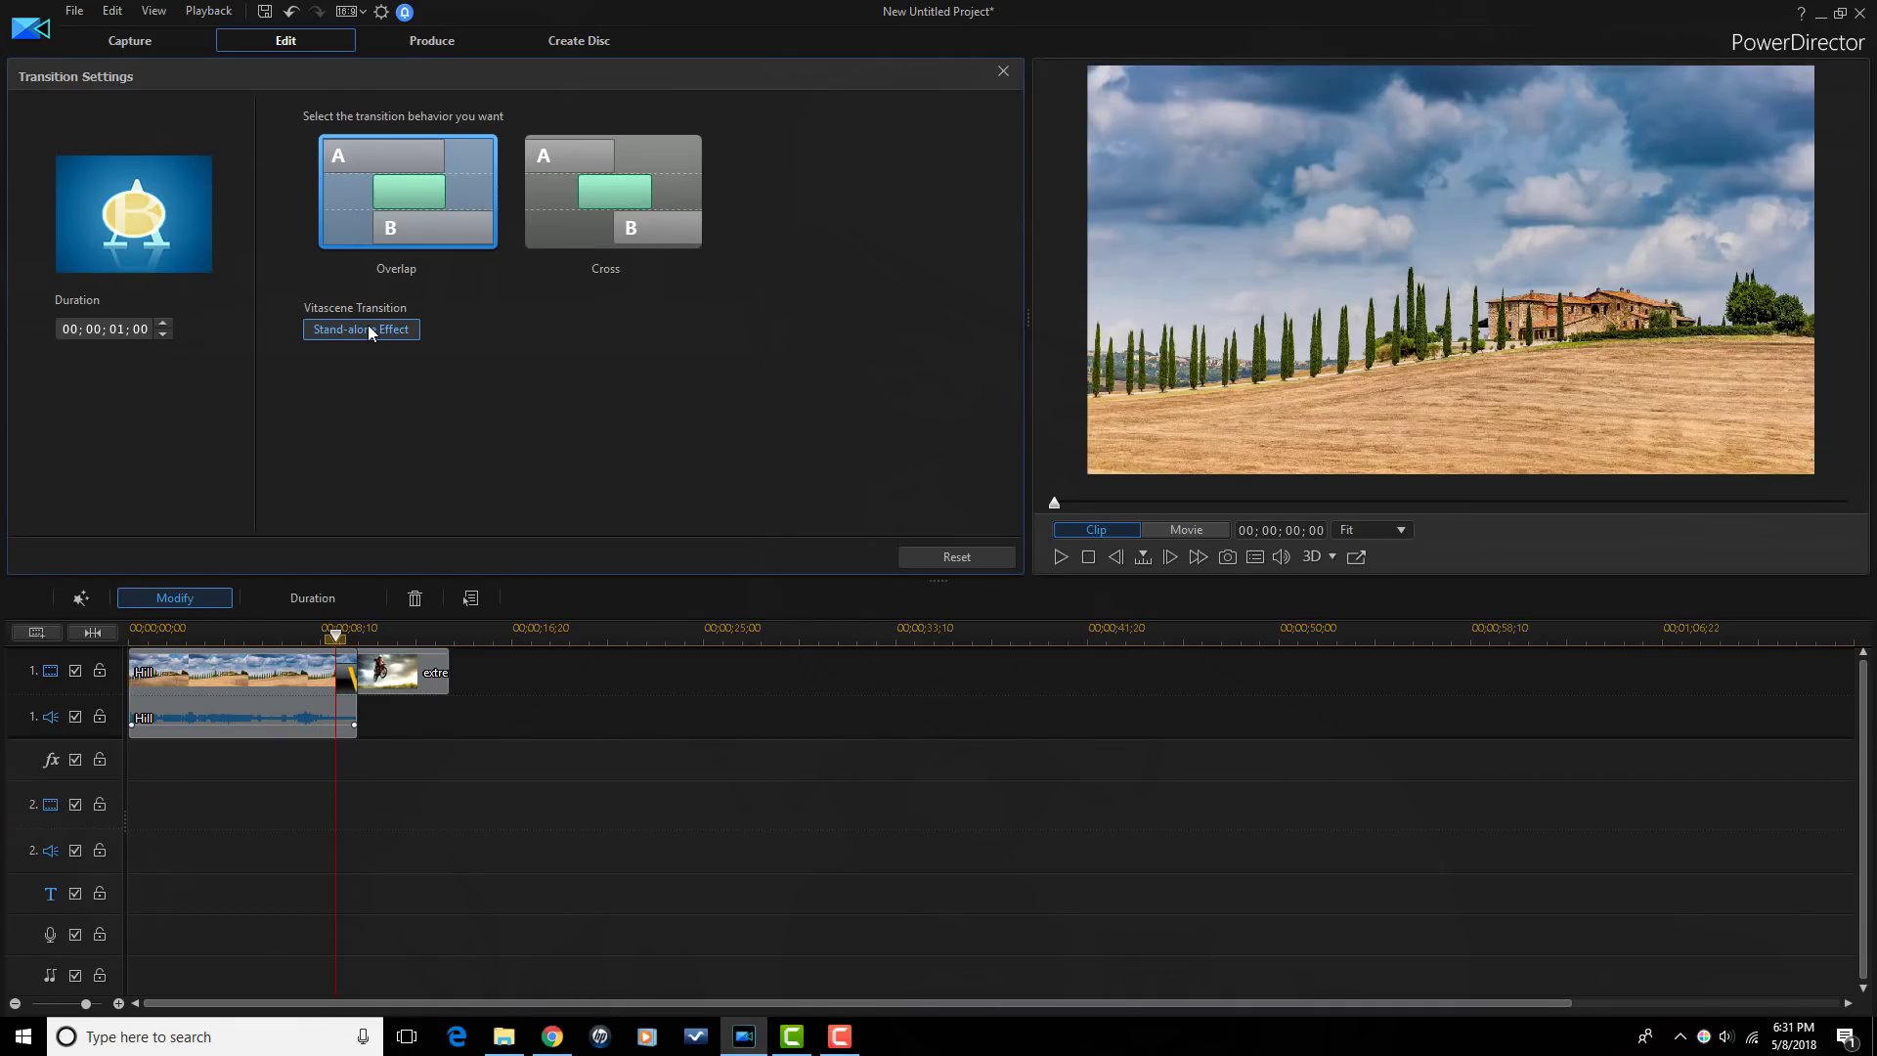
Step: Apply the Shape Wipes preset Sparkle Circle Wipe #46 in Vitascene and play it back
{"action": "left_click", "coordinate": [368, 329]}
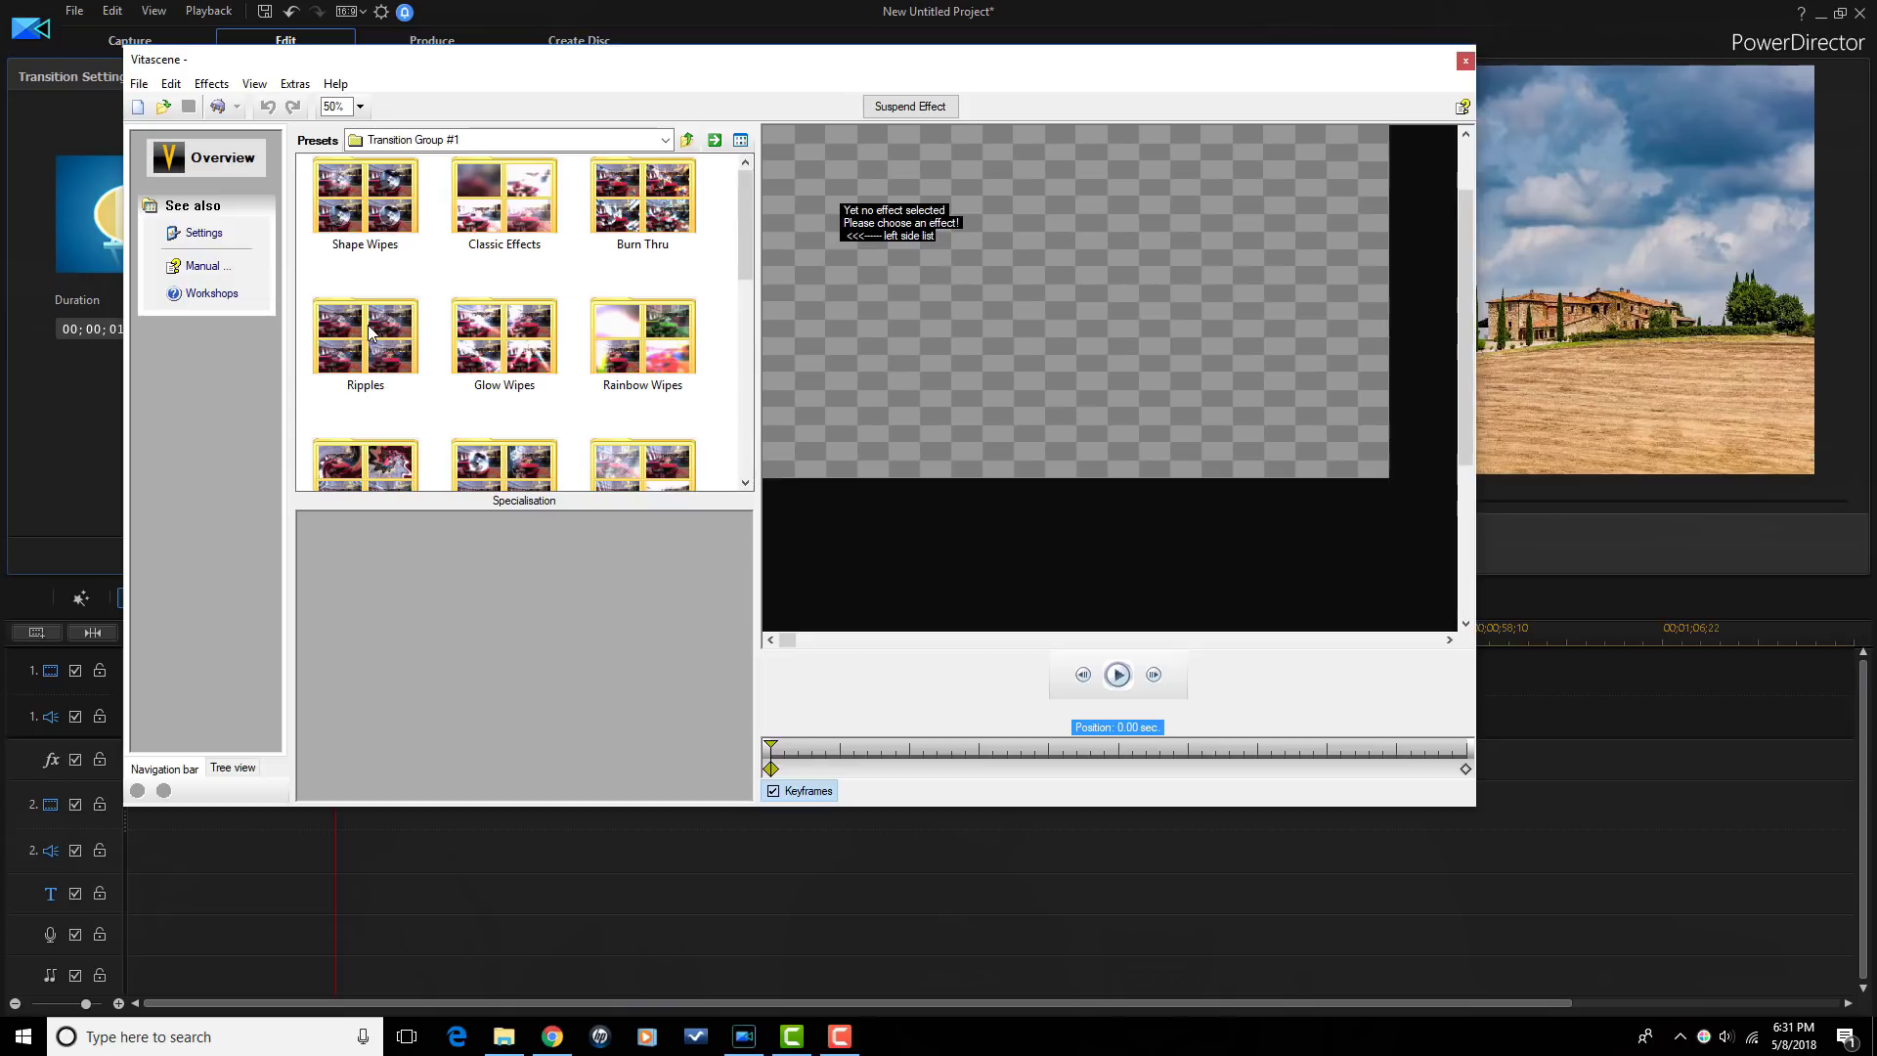
{"action": "double_click", "coordinate": [378, 212]}
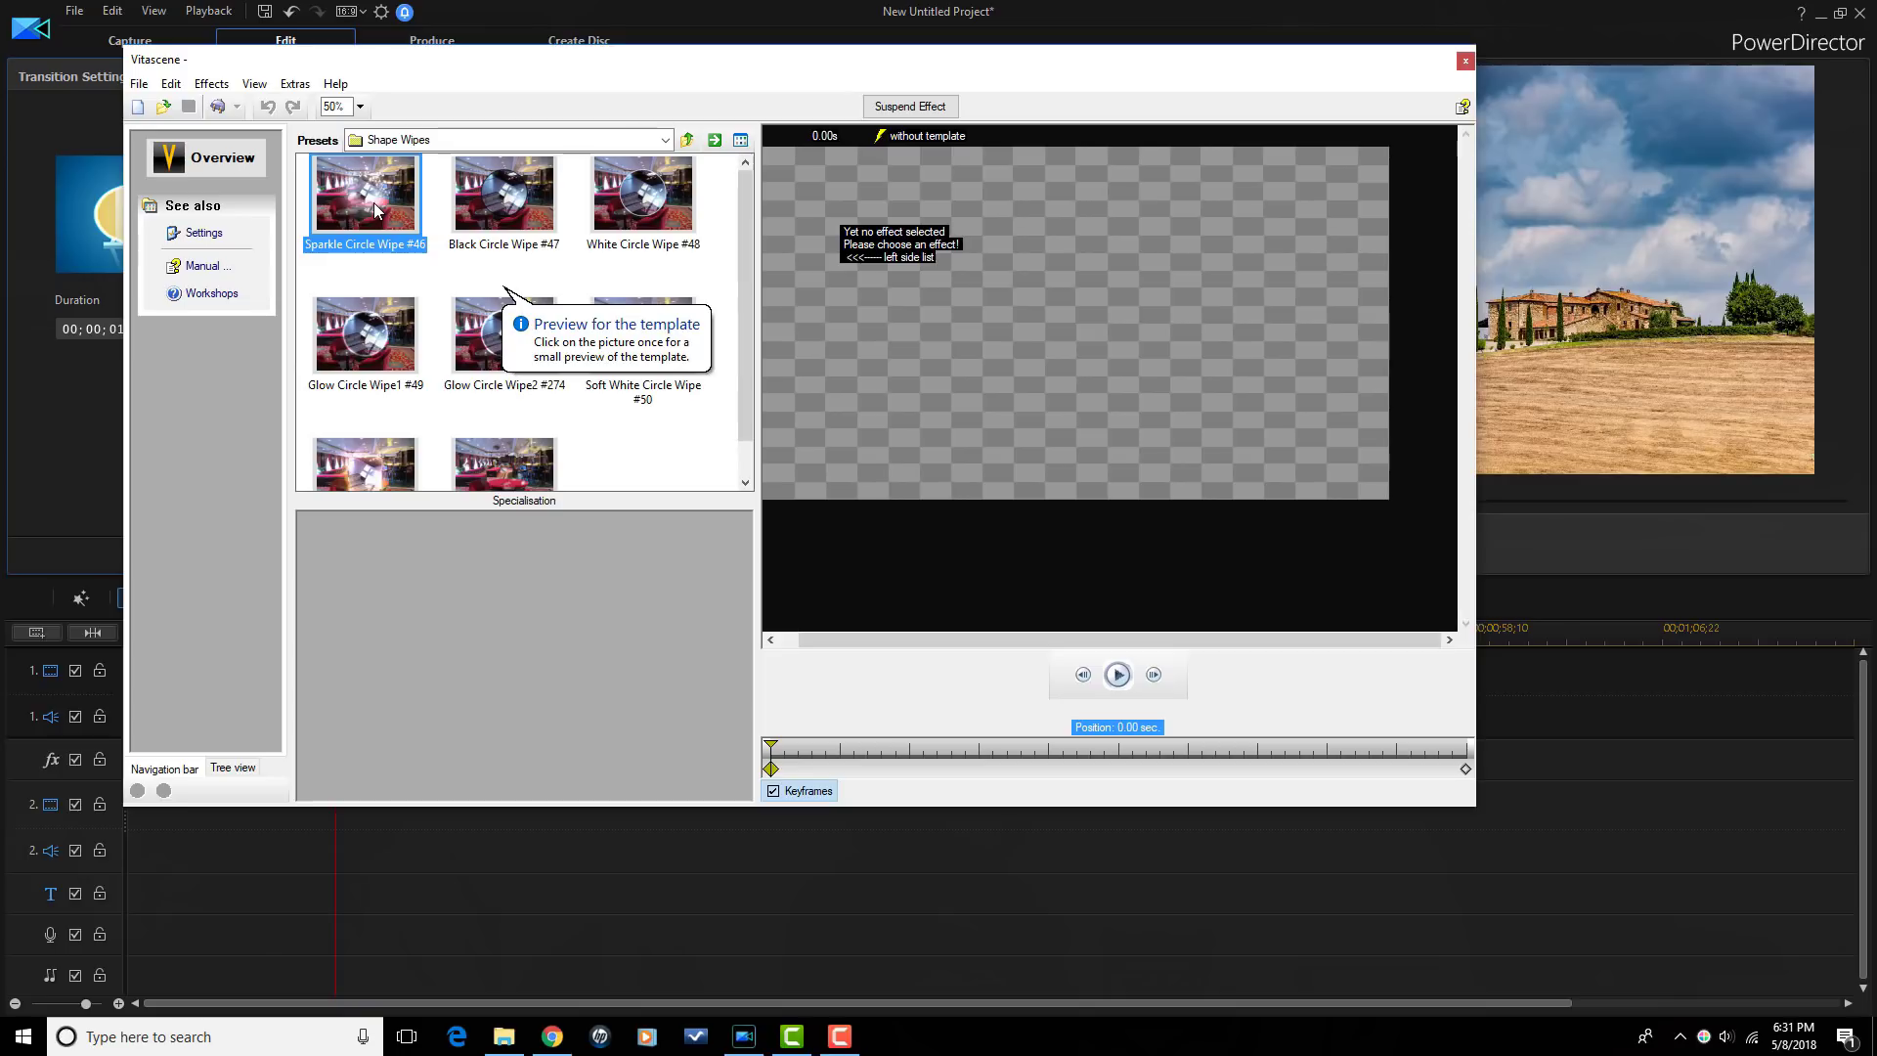
{"action": "double_click", "coordinate": [377, 211]}
{"action": "left_click", "coordinate": [1118, 675]}
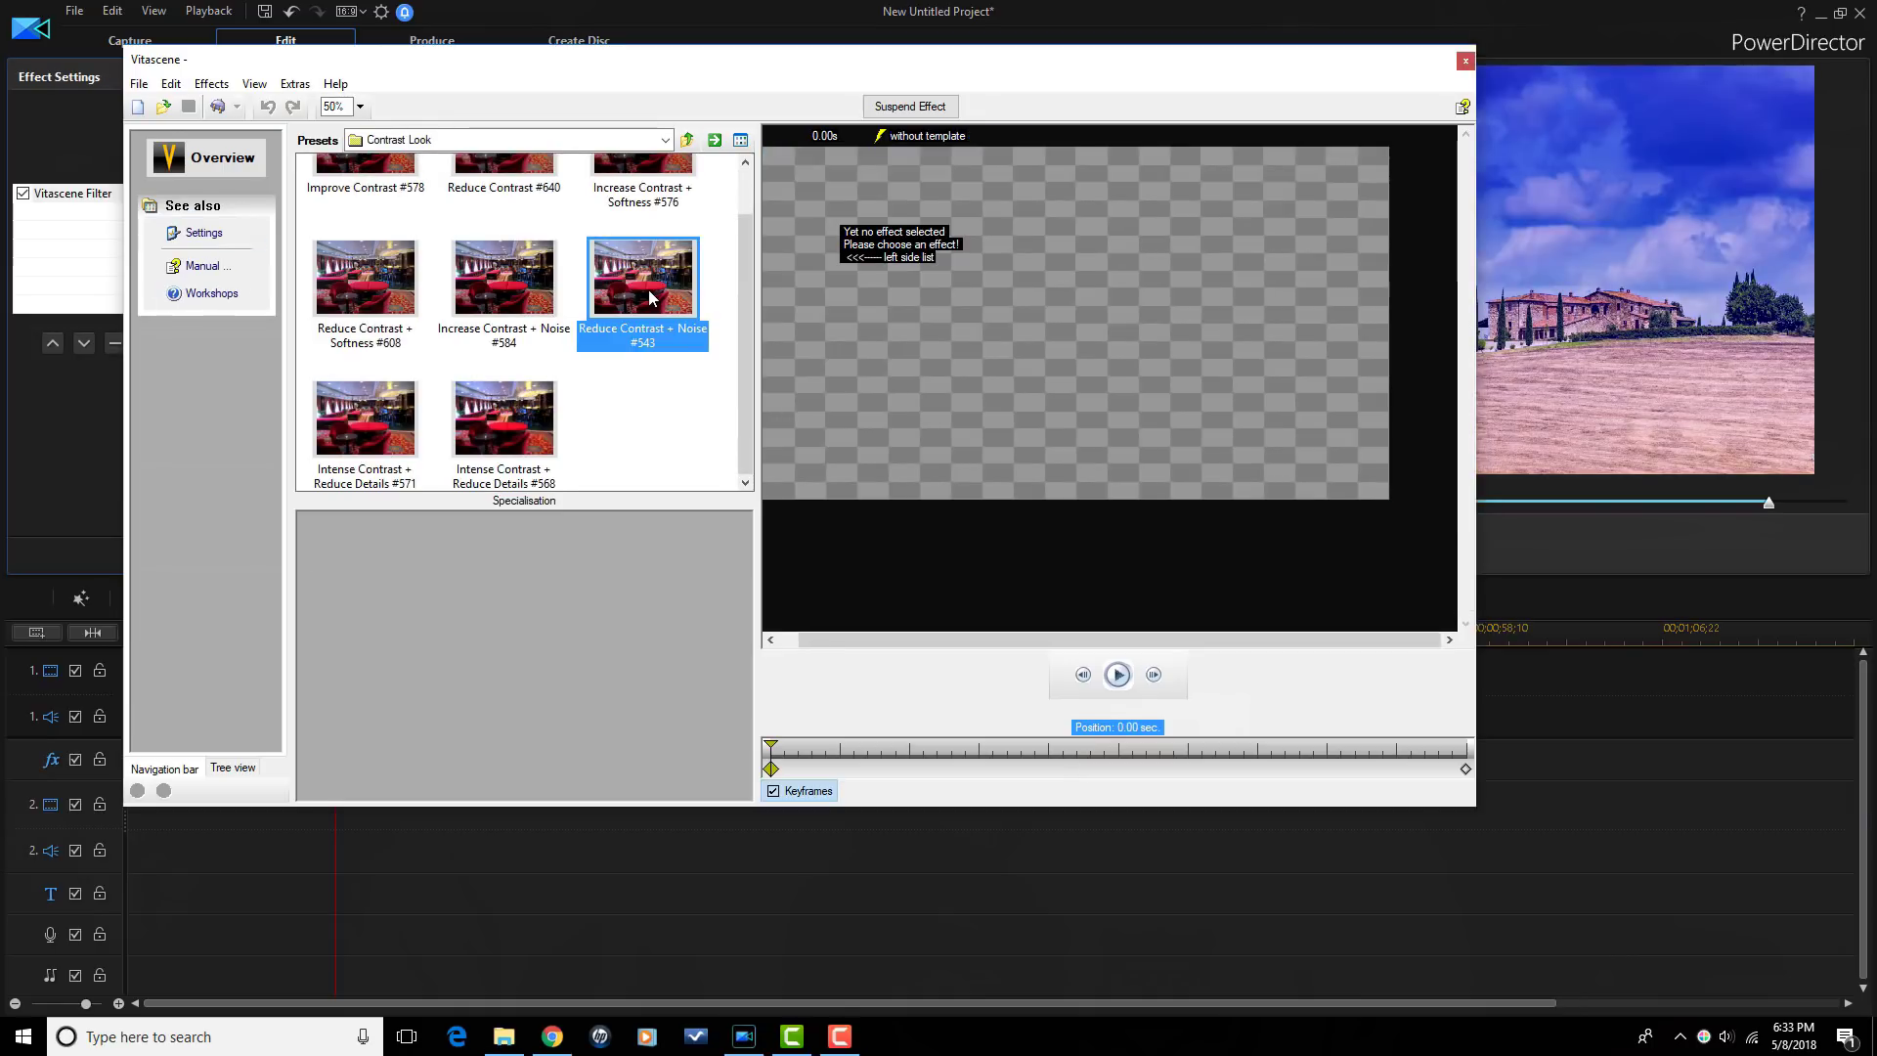
Step: Apply the Reduce Contrast + Noise #543 filter, then switch to the Old Film Gray #384 preset
{"action": "double_click", "coordinate": [648, 289]}
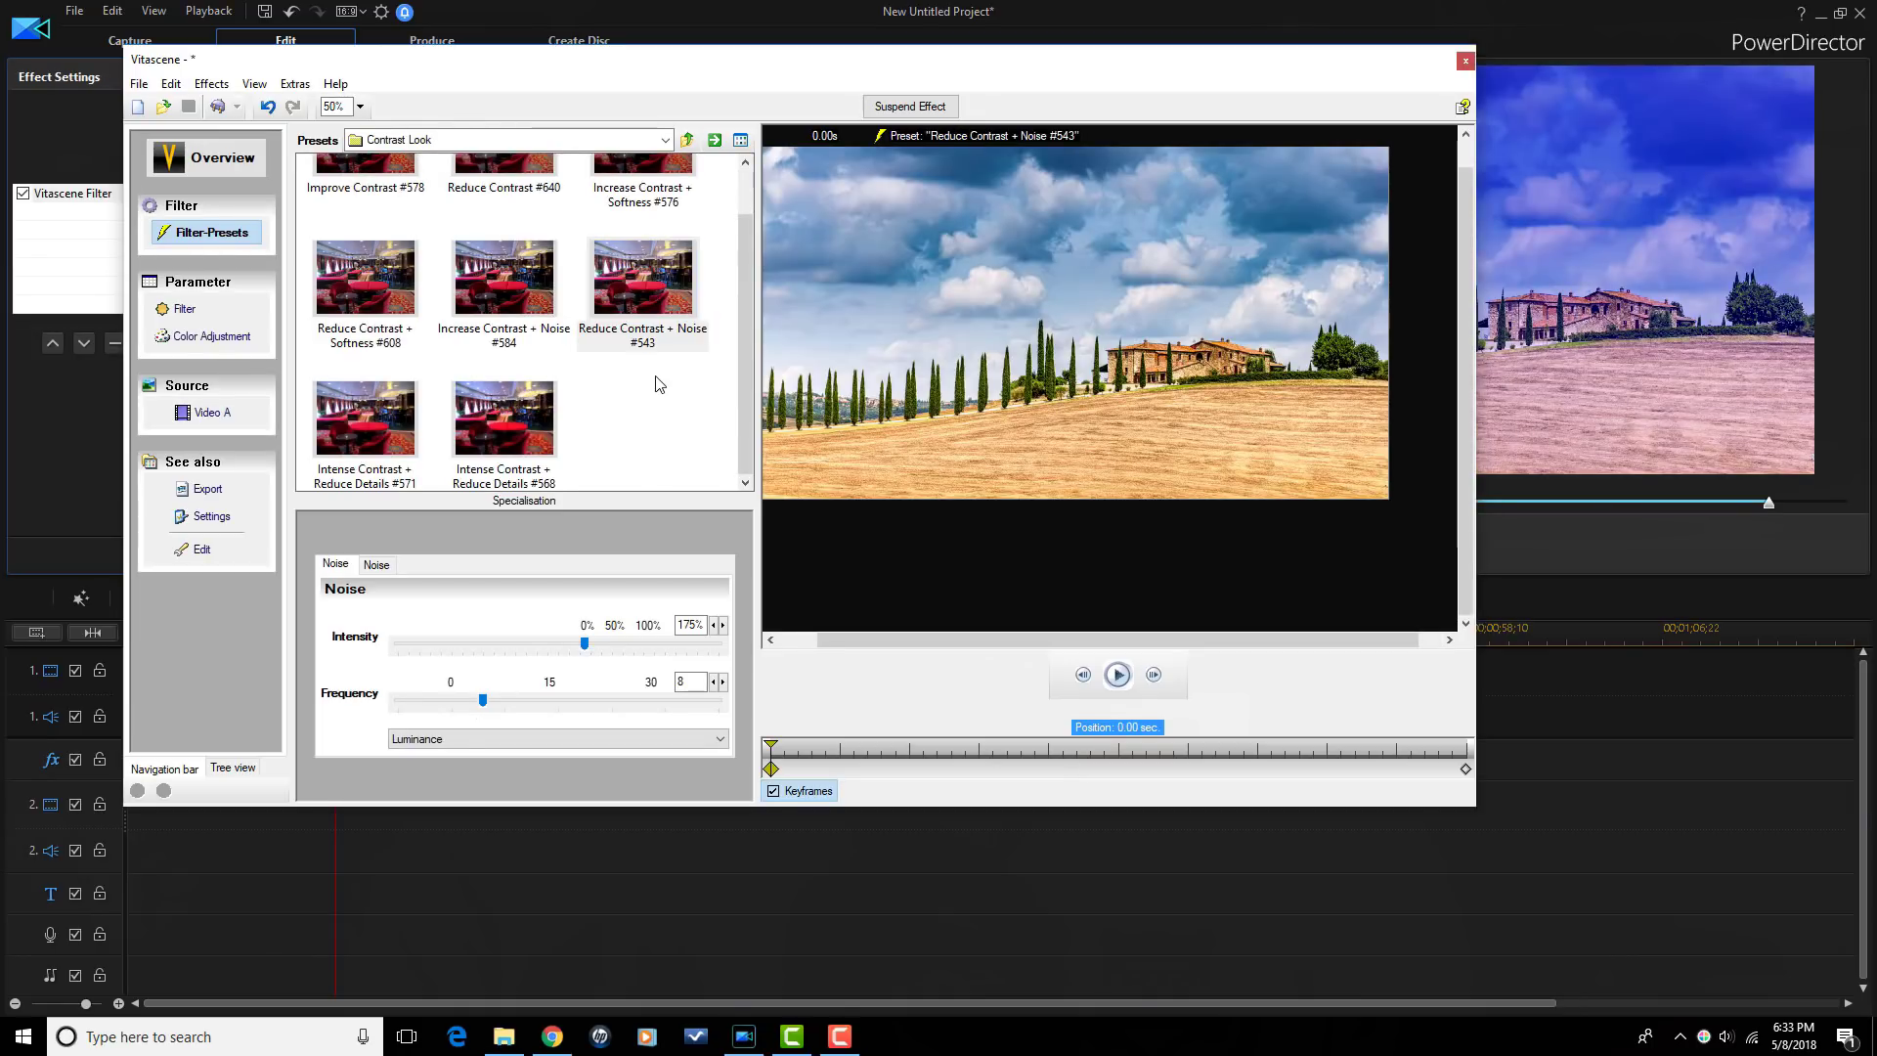
{"action": "left_click", "coordinate": [689, 142]}
{"action": "scroll", "coordinate": [689, 339], "scroll_direction": "up", "scroll_amount": 1}
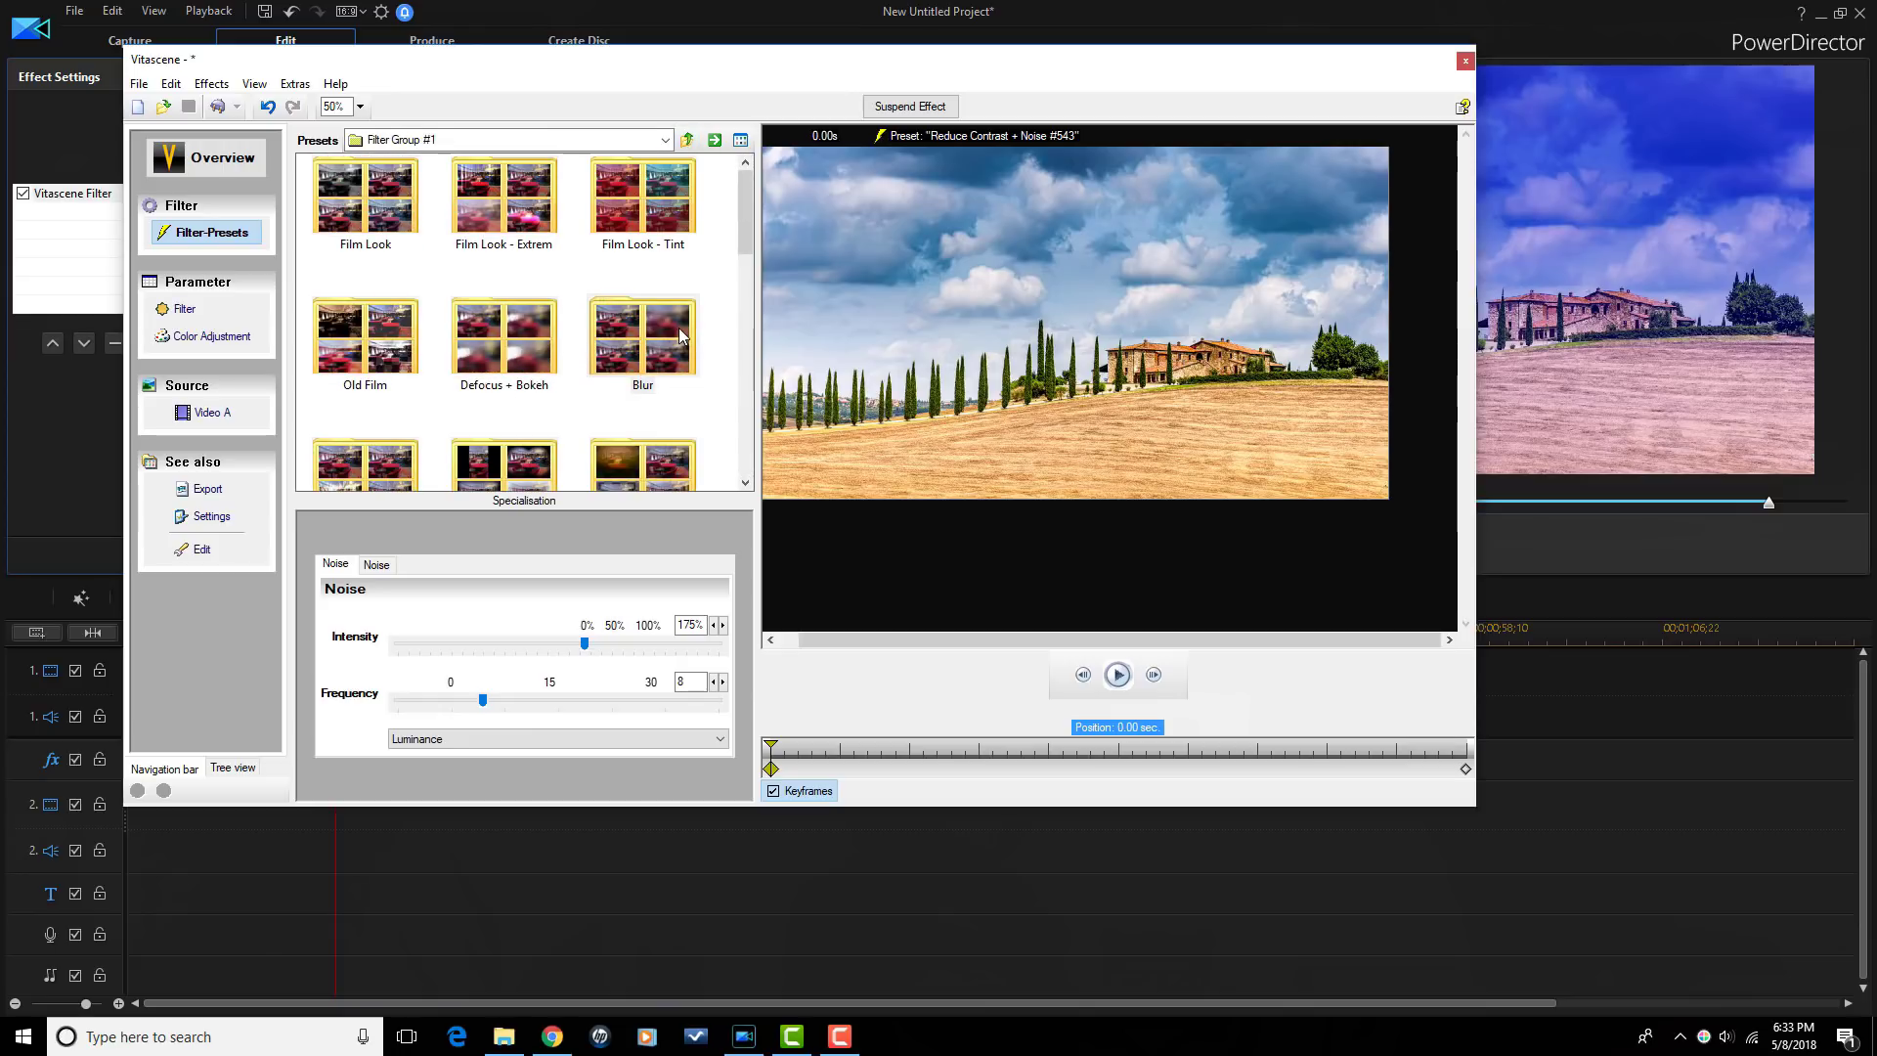
{"action": "double_click", "coordinate": [404, 345]}
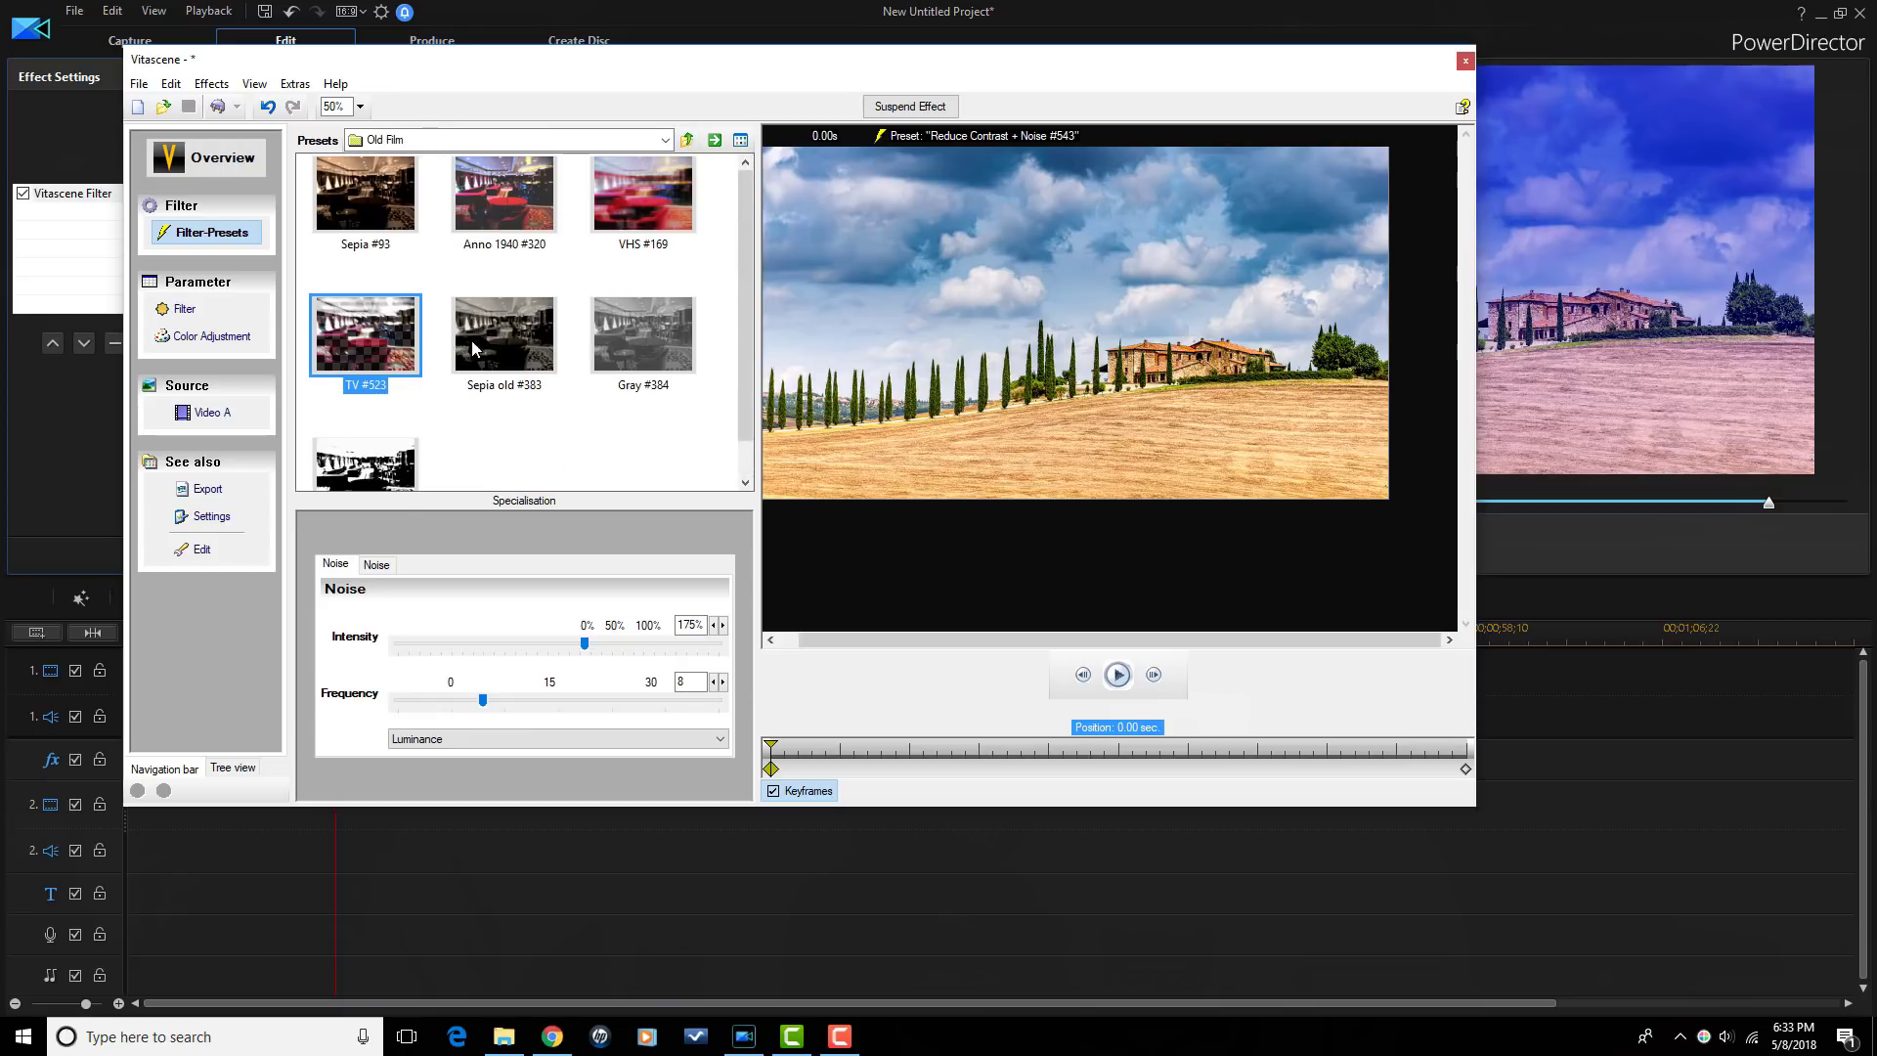
{"action": "left_click", "coordinate": [622, 360]}
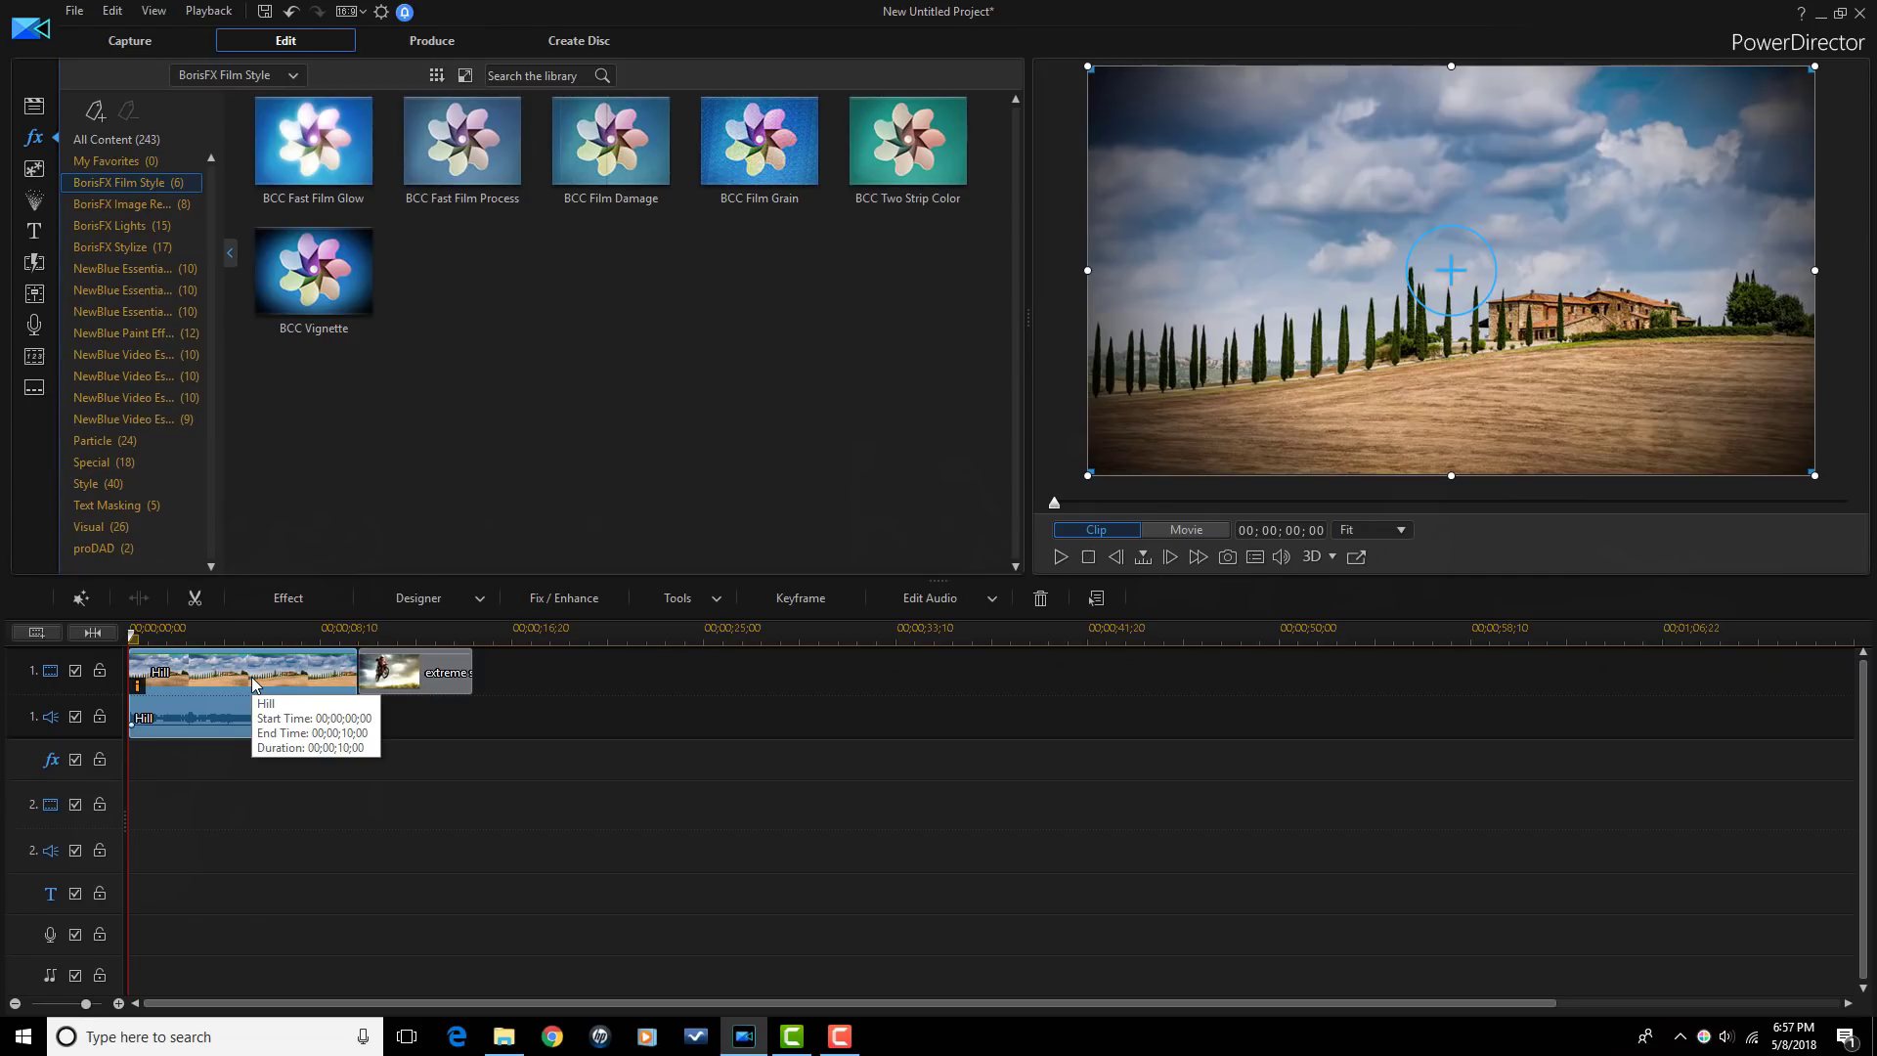
Step: Switch off the BCC Vignette effect in the Hill clip's Effect Settings
{"action": "left_click", "coordinate": [276, 598]}
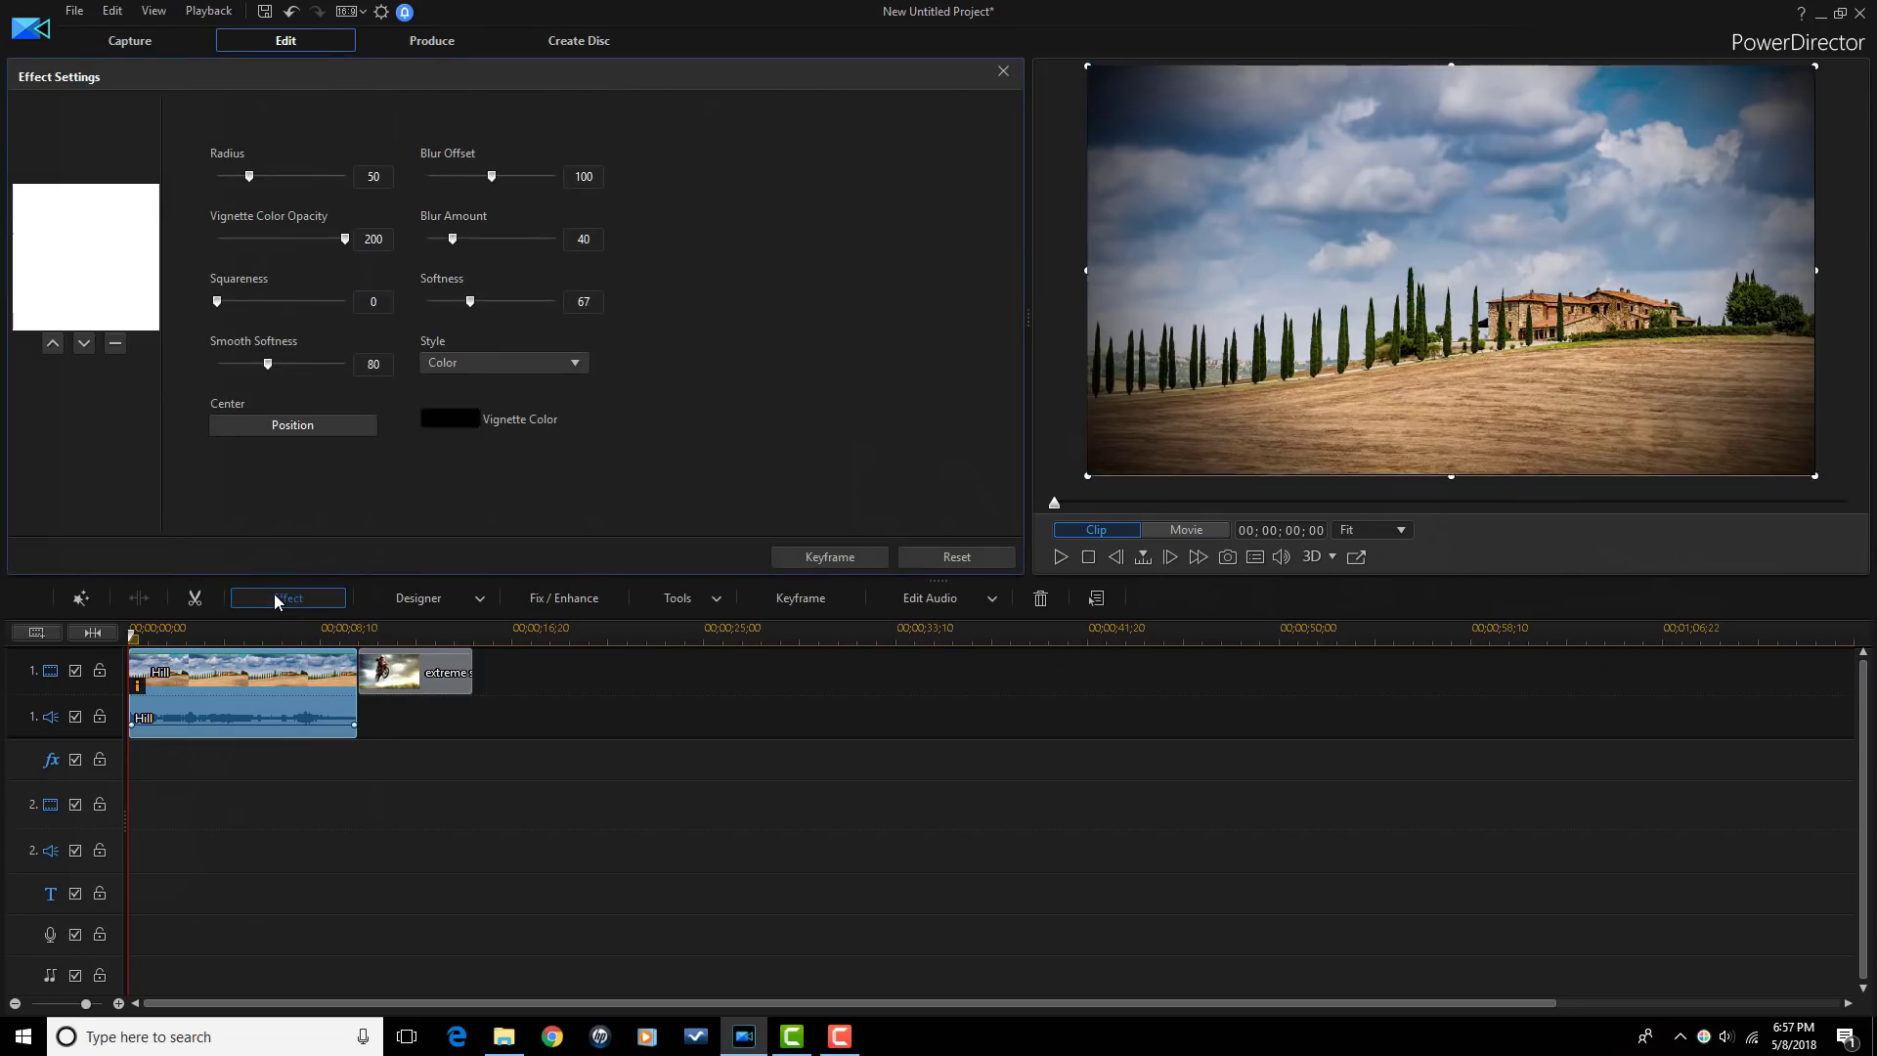
{"action": "left_click", "coordinate": [23, 194]}
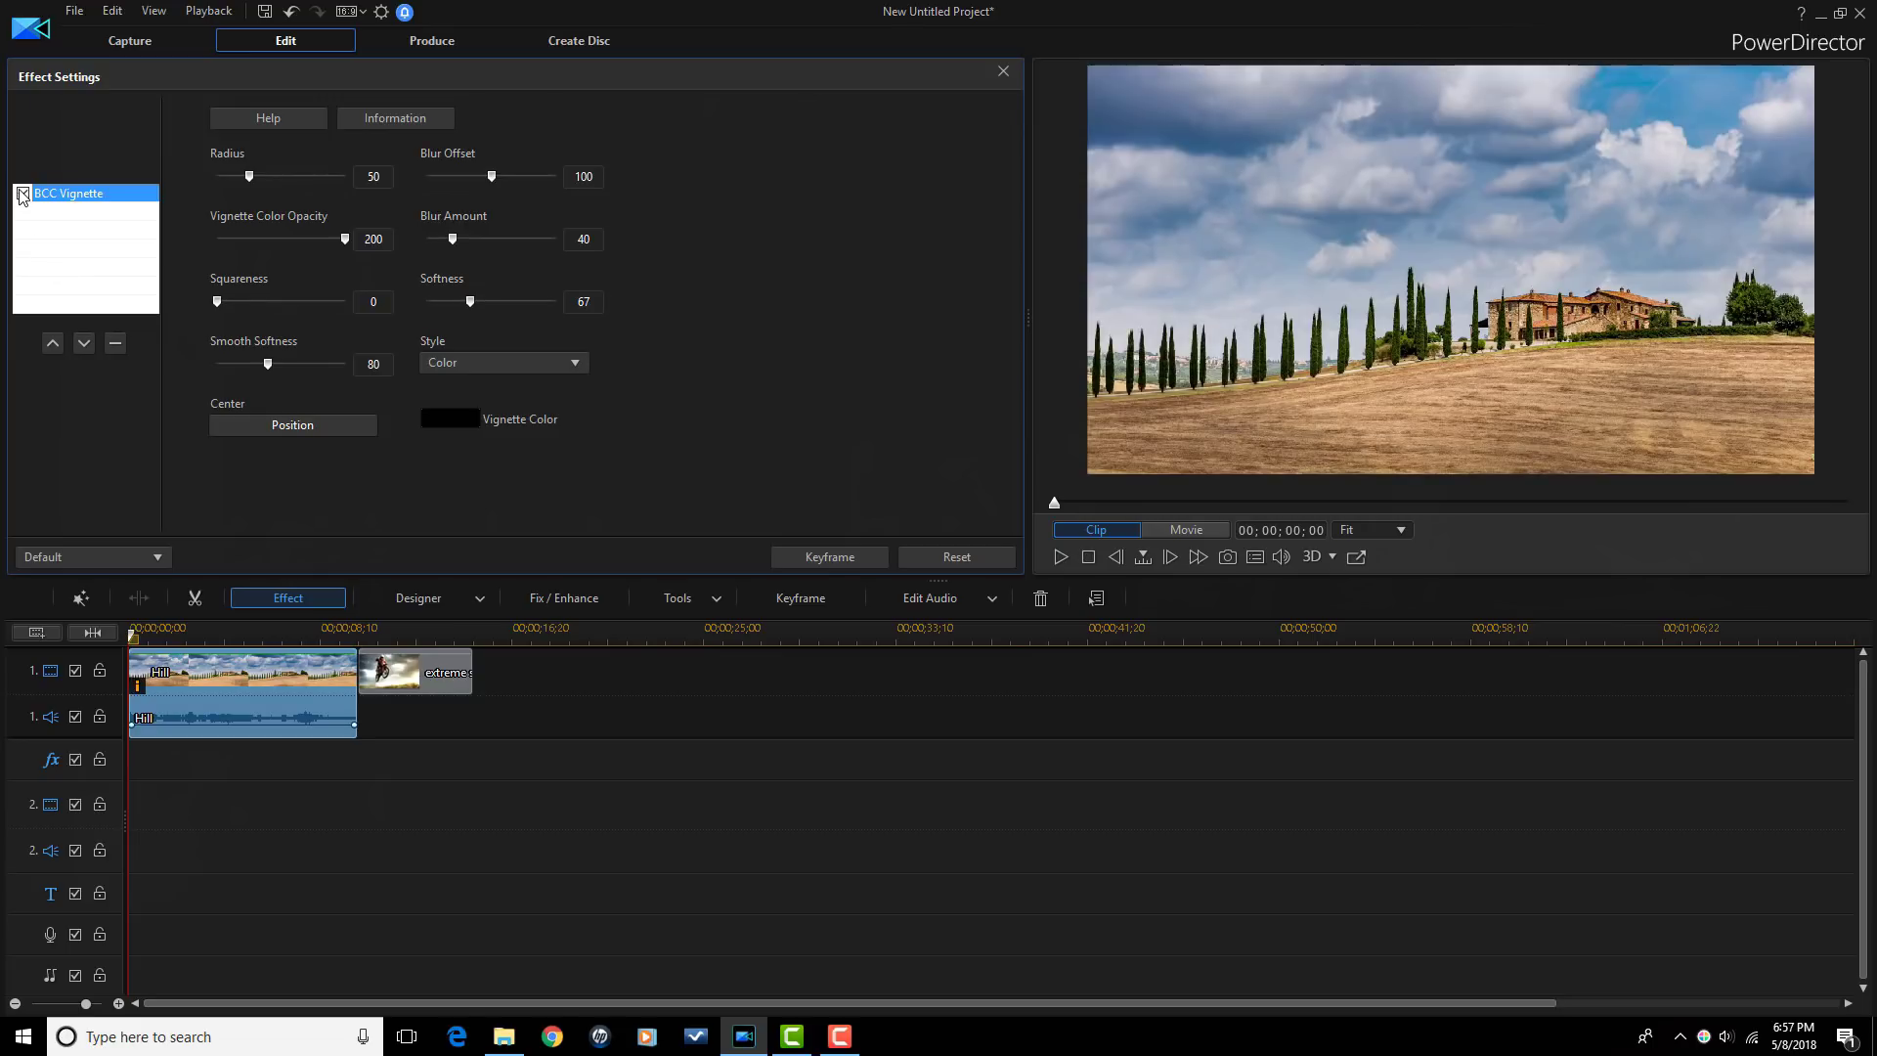
{"action": "left_click", "coordinate": [22, 194]}
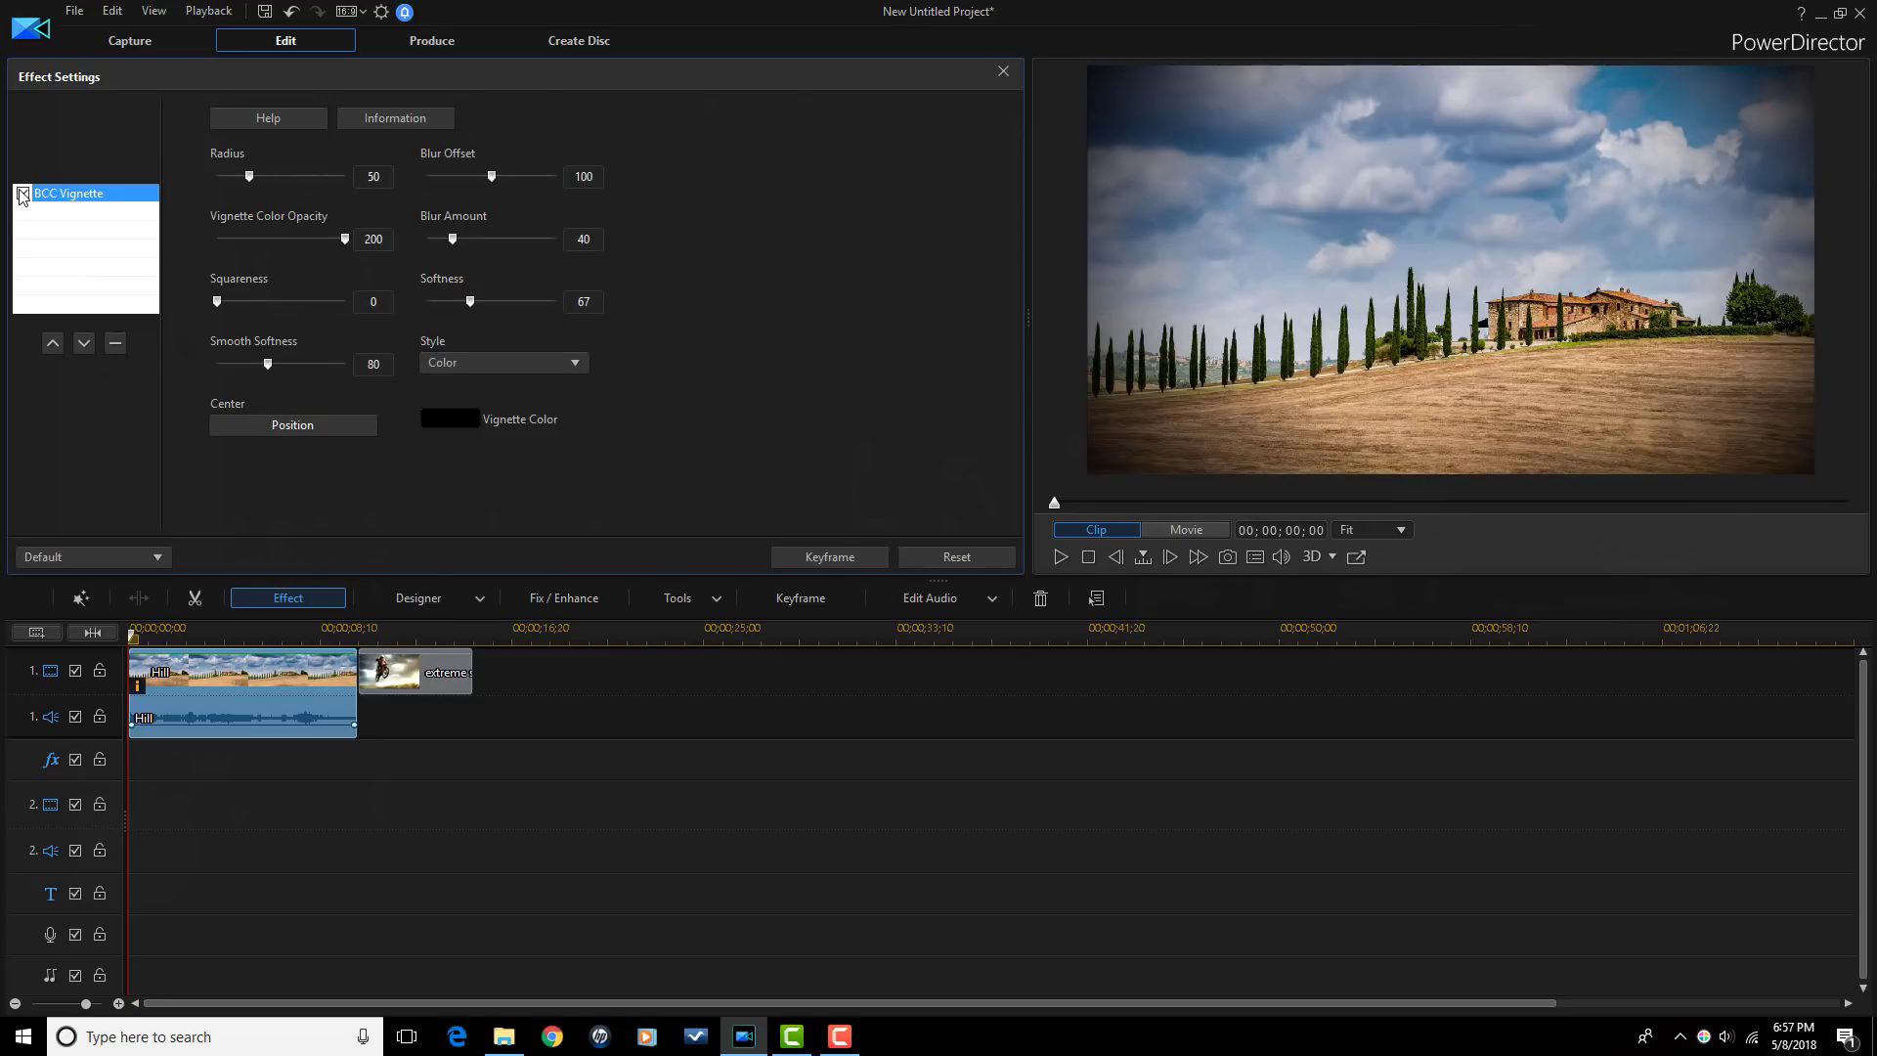
{"action": "left_click", "coordinate": [23, 195]}
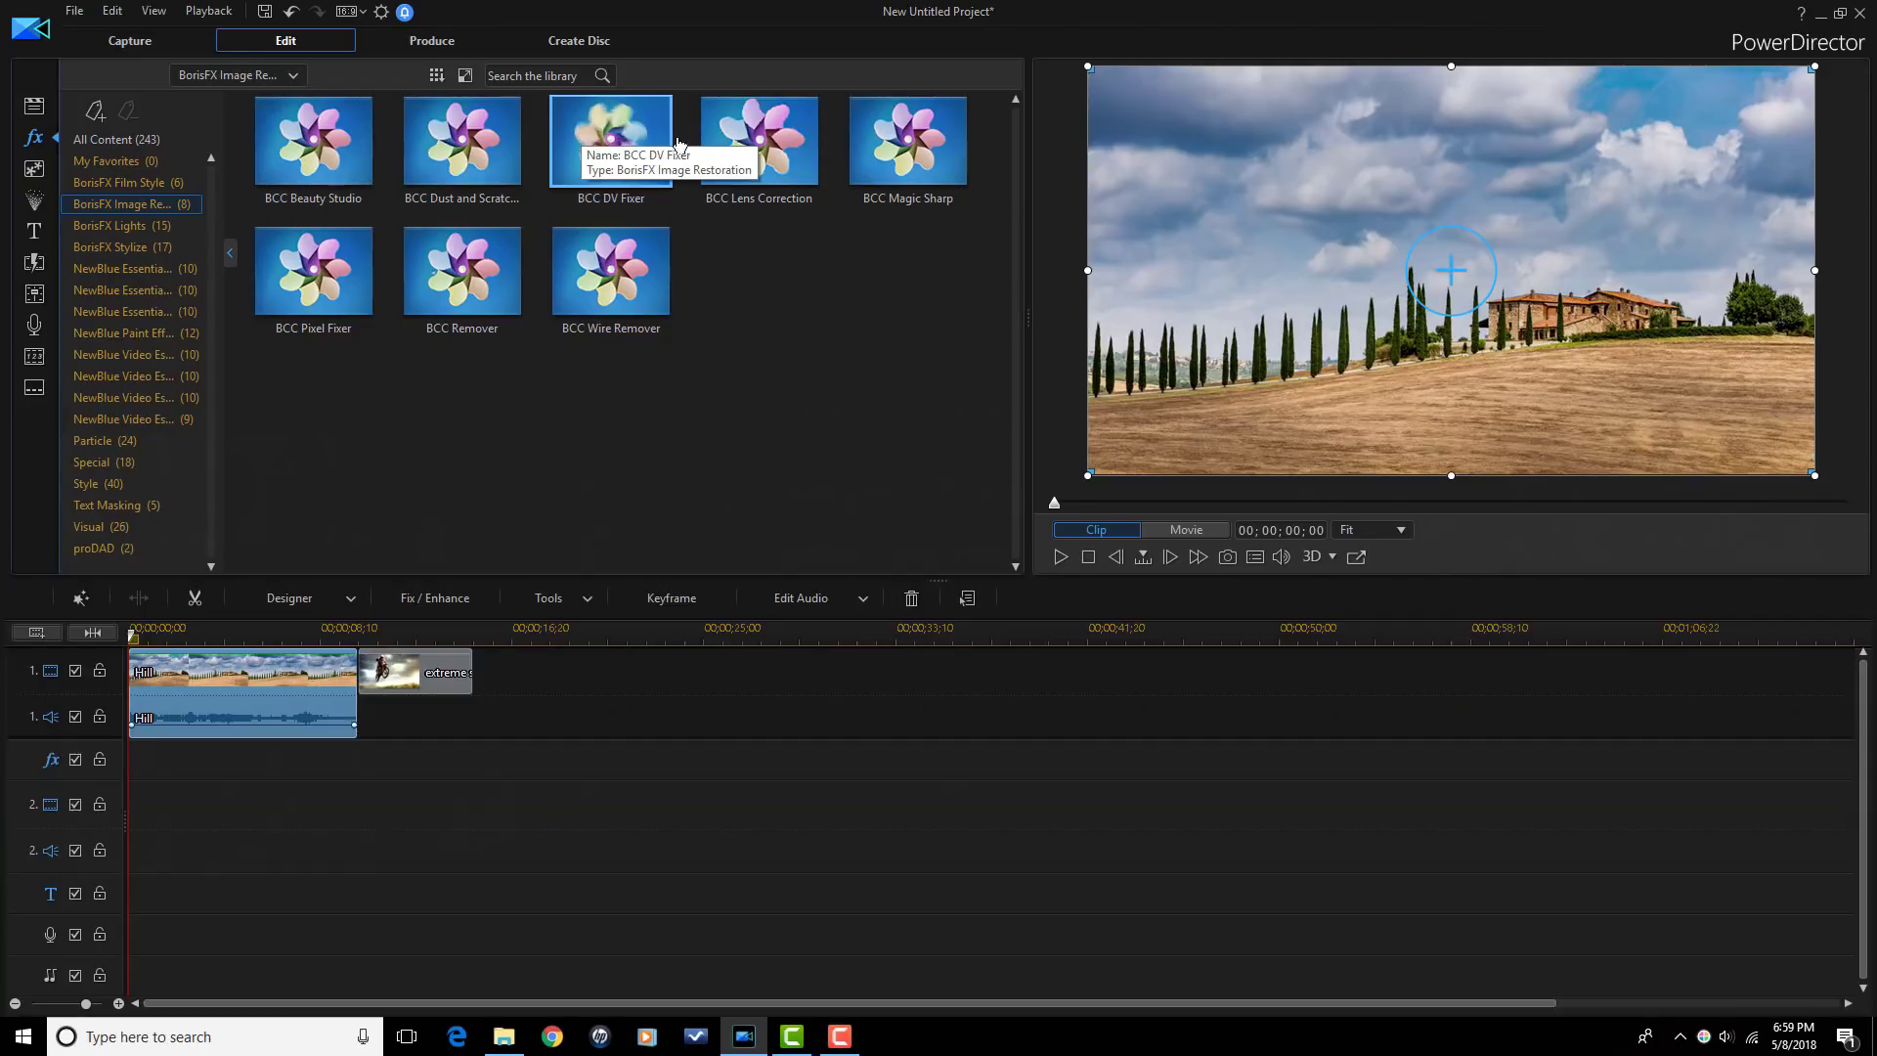
Step: Apply BCC Lens Correction to the Hill clip and review its effect settings
{"action": "left_click_drag", "start_coordinate": [759, 146], "coordinate": [249, 663]}
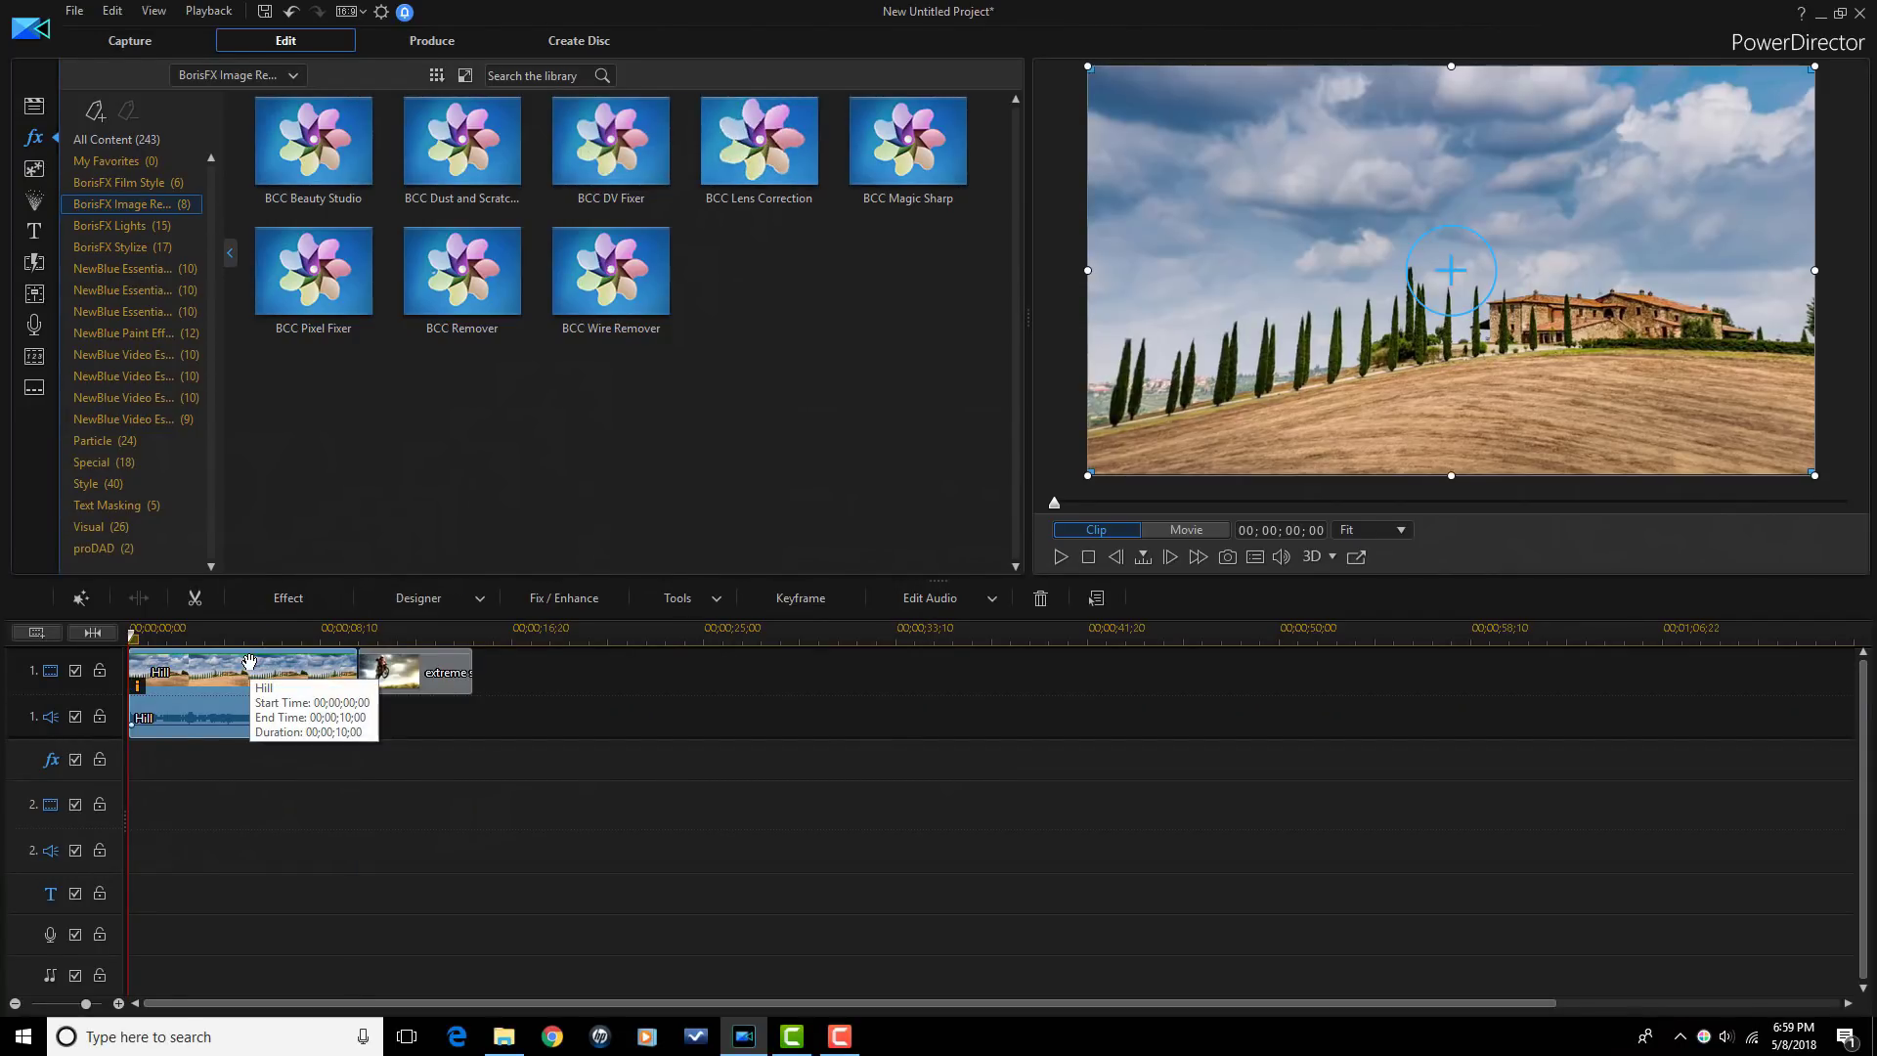
{"action": "left_click", "coordinate": [305, 597]}
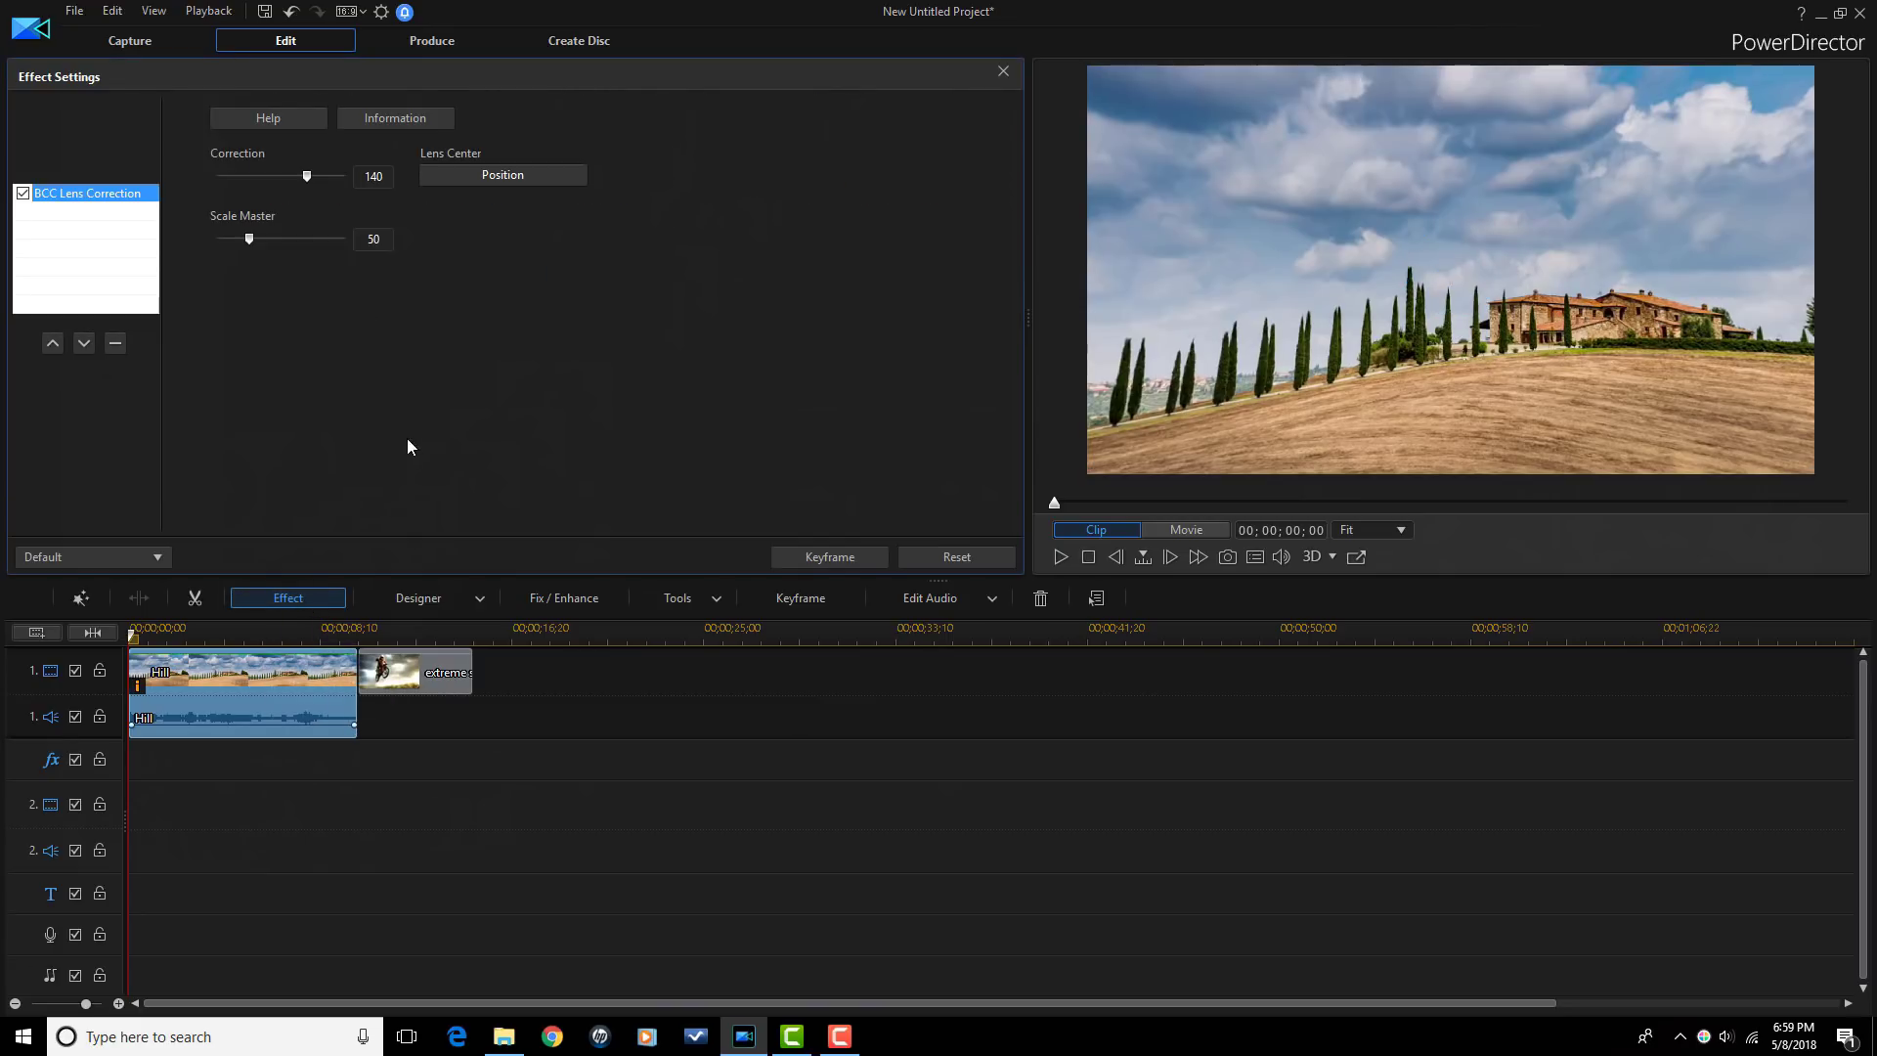
{"action": "left_click", "coordinate": [115, 343]}
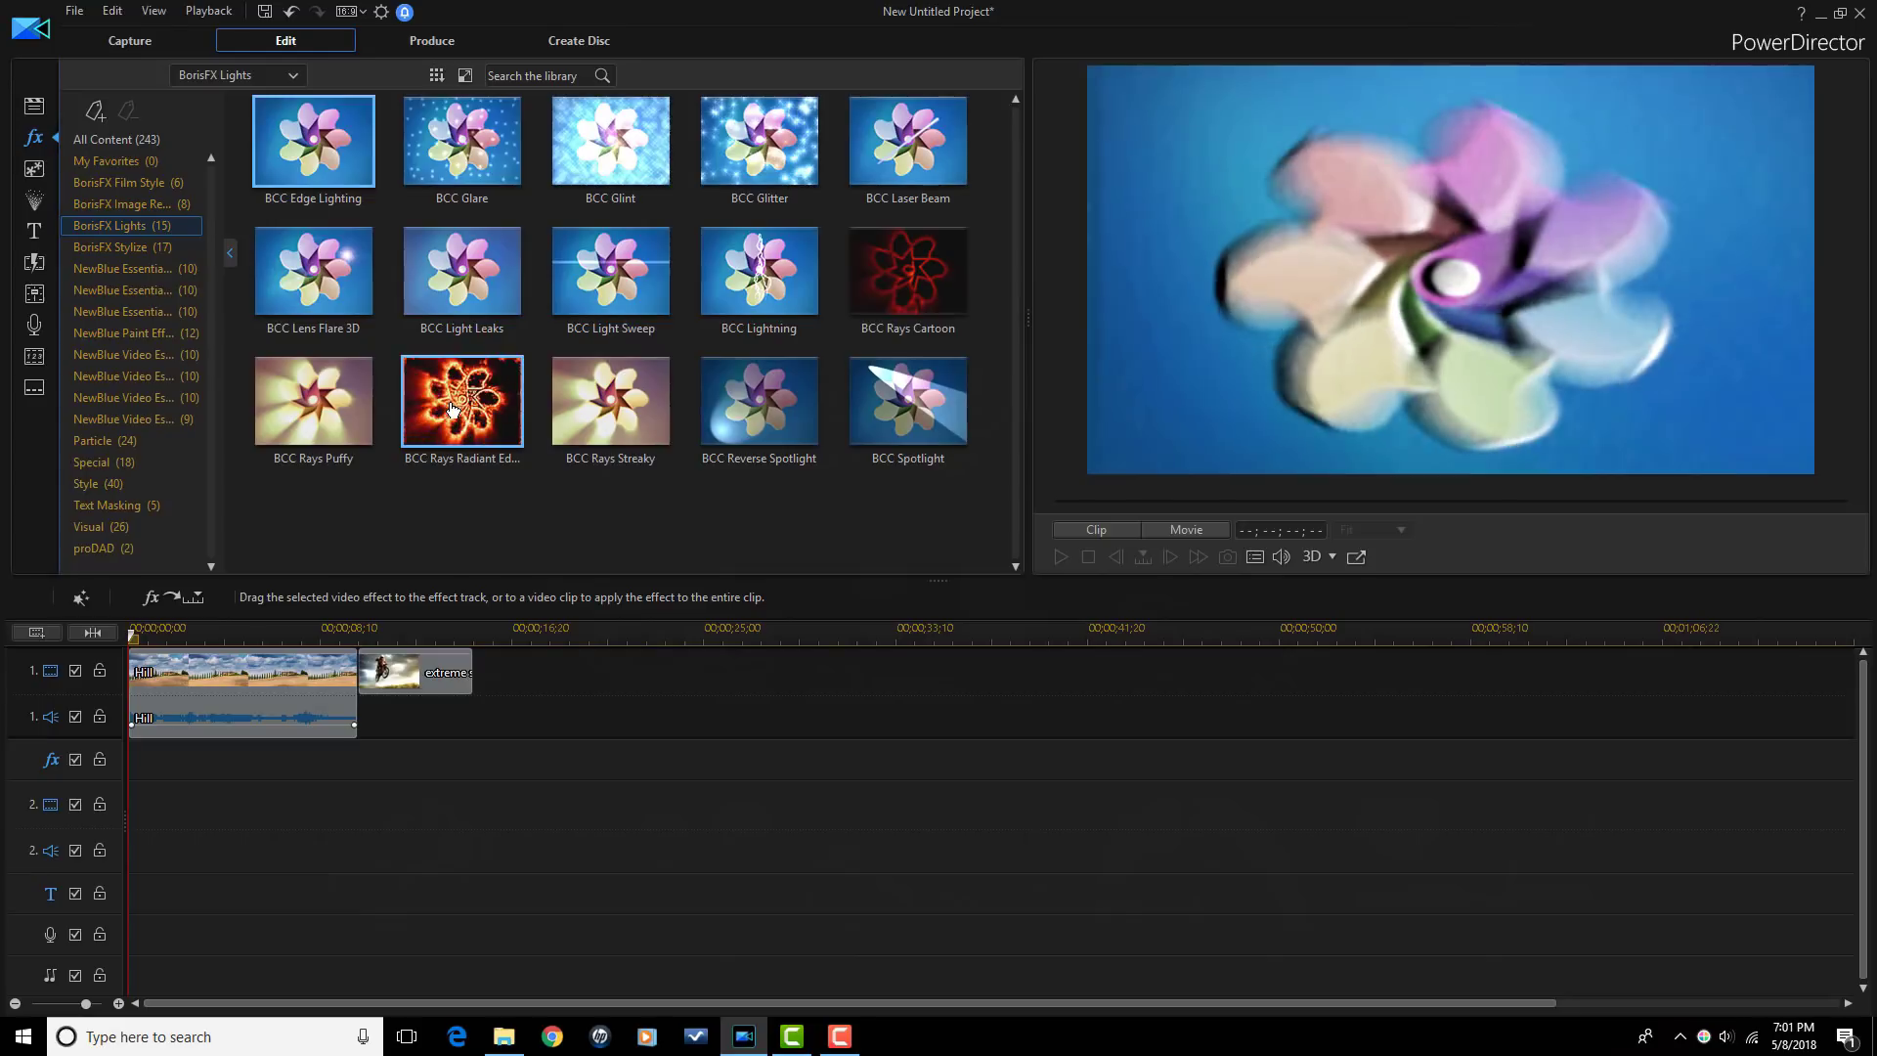
Step: Apply BCC Rays Radiant Edges to the Hill clip and check its settings
{"action": "left_click_drag", "start_coordinate": [461, 401], "coordinate": [280, 662]}
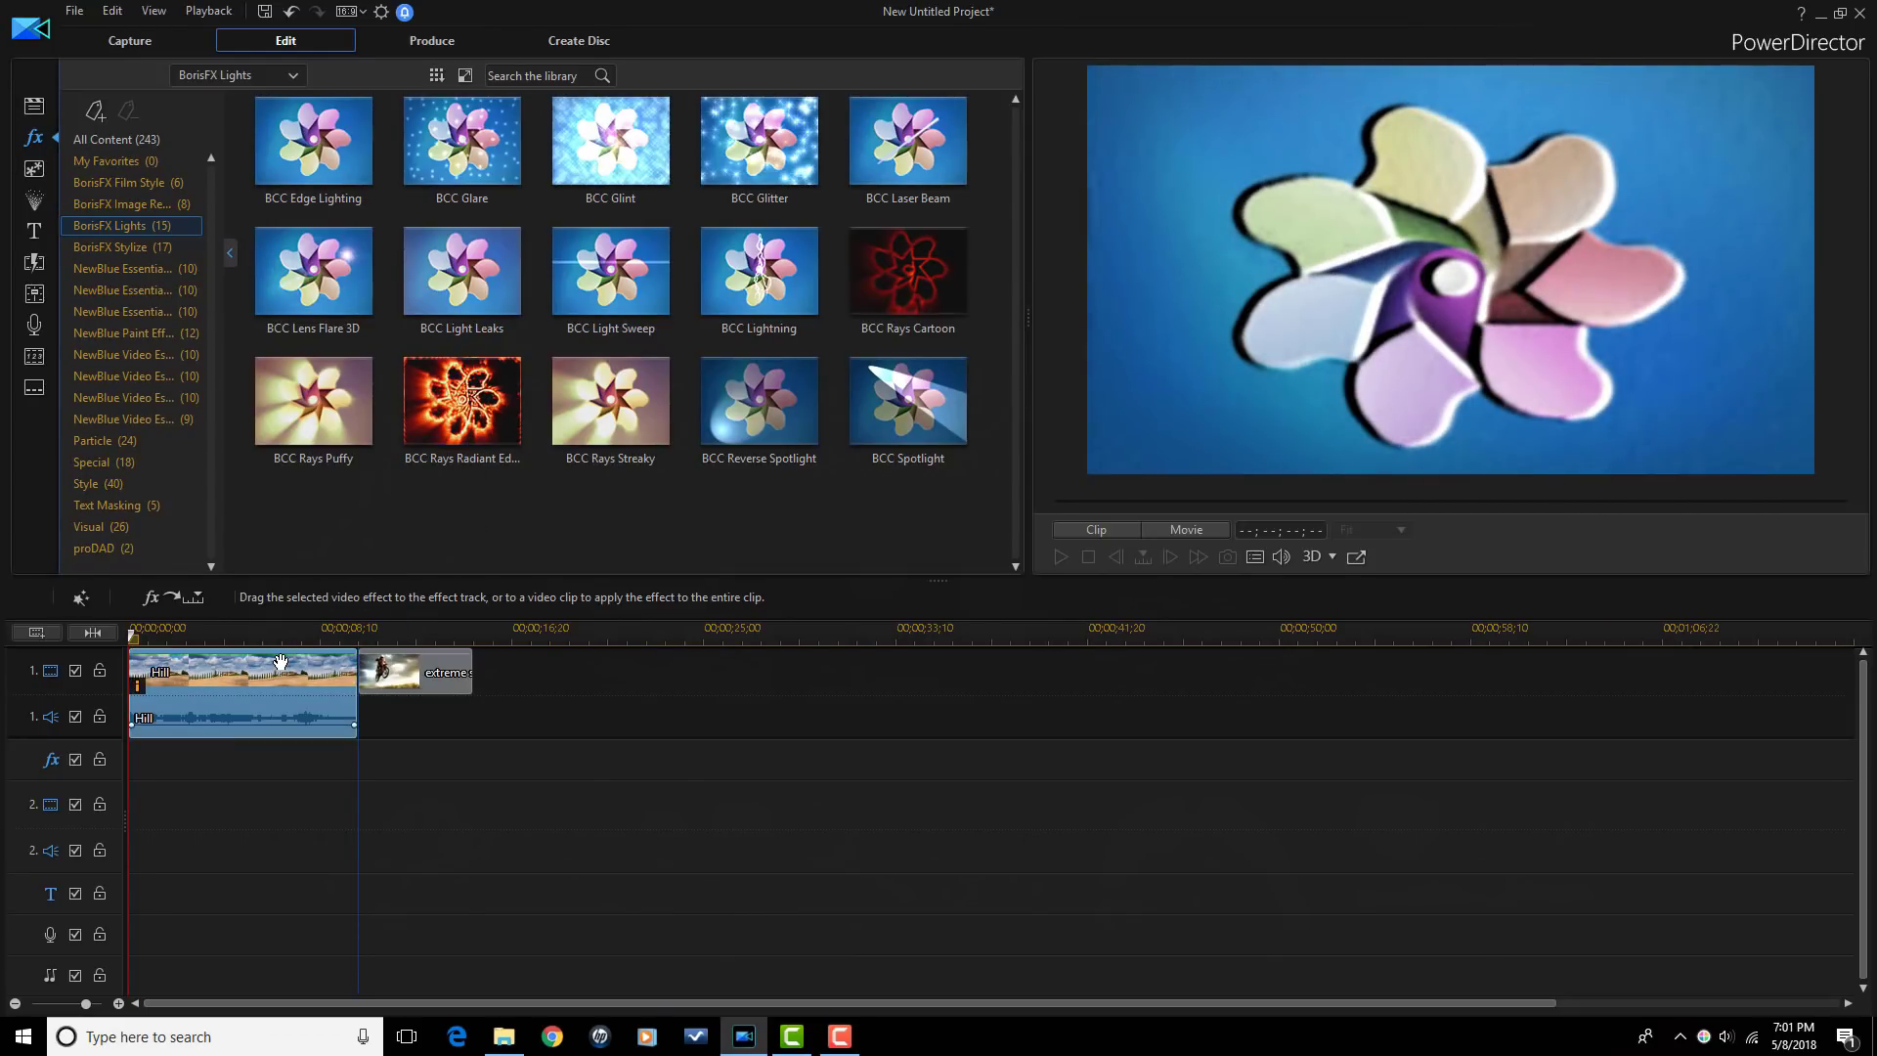
{"action": "left_click", "coordinate": [281, 662]}
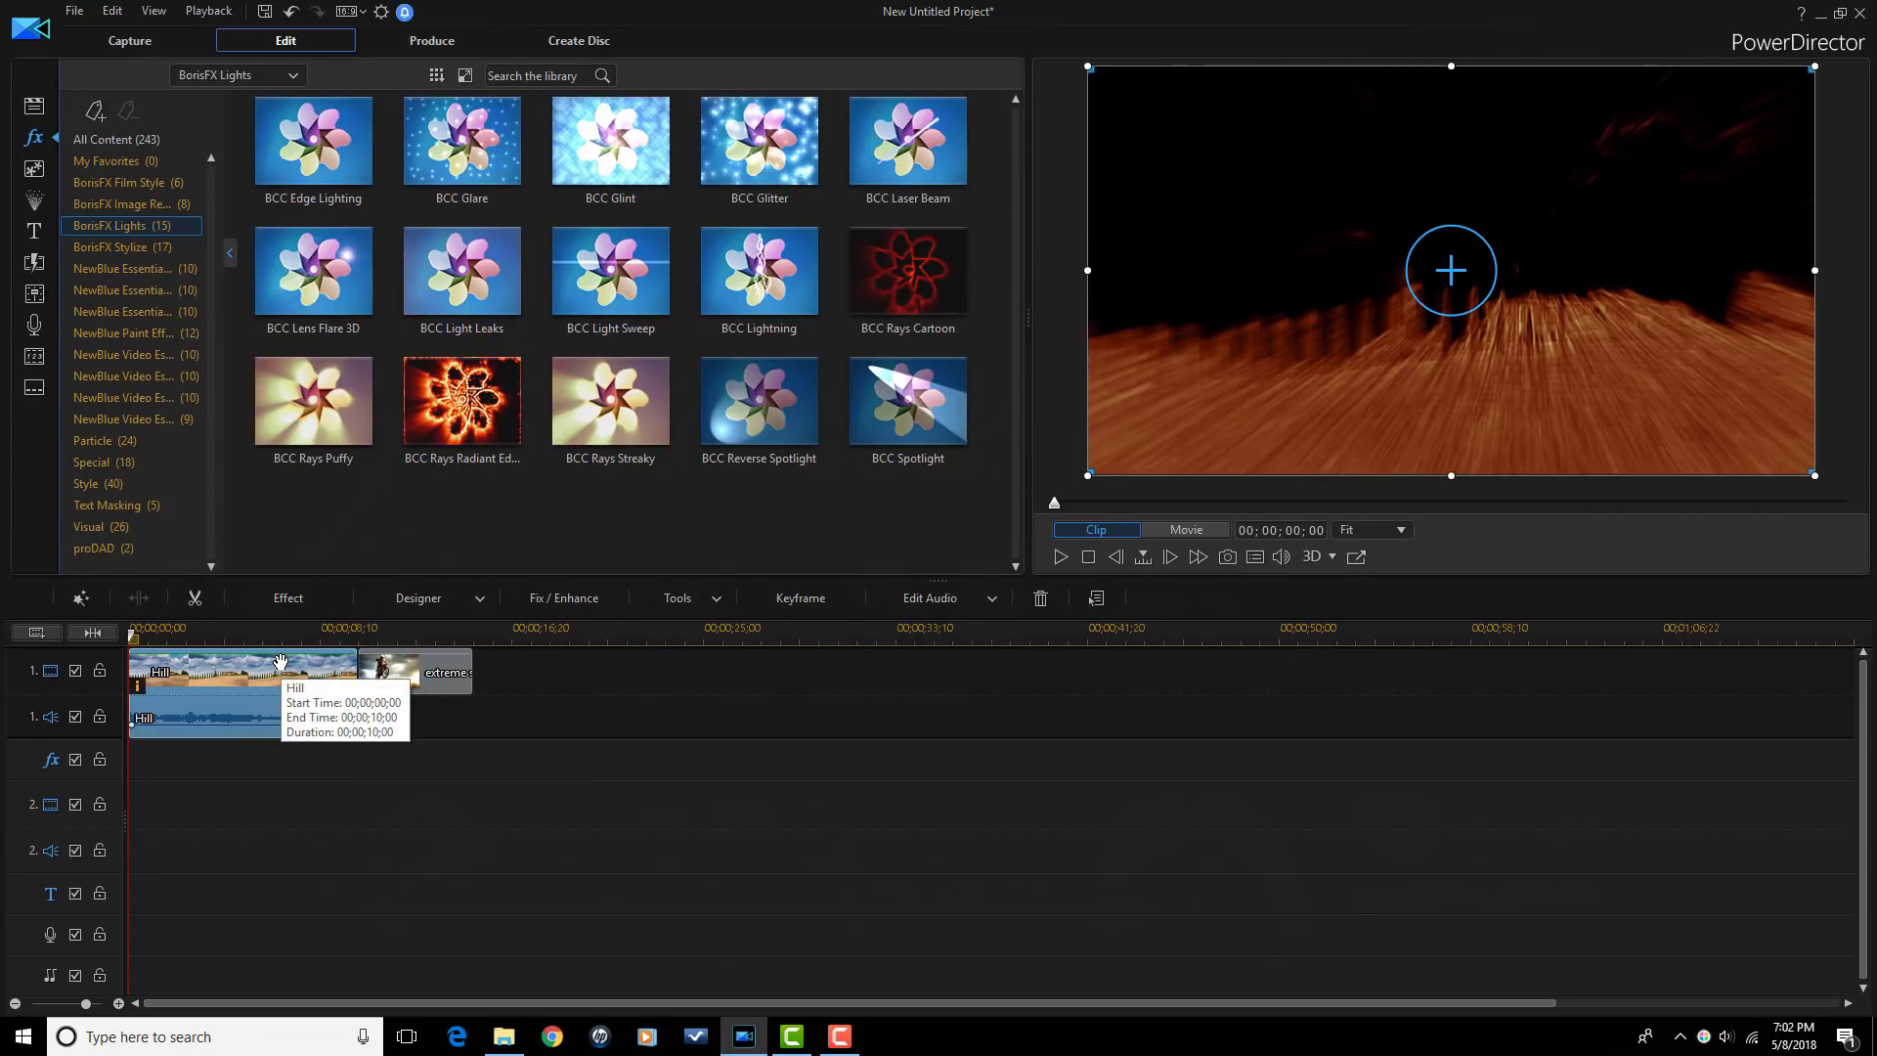
{"action": "left_click", "coordinate": [313, 601]}
{"action": "left_click", "coordinate": [313, 596]}
Step: Add BCC Laser Beam to the Hill clip with Outside Glow Amount set to 101
{"action": "left_click_drag", "start_coordinate": [927, 152], "coordinate": [245, 673]}
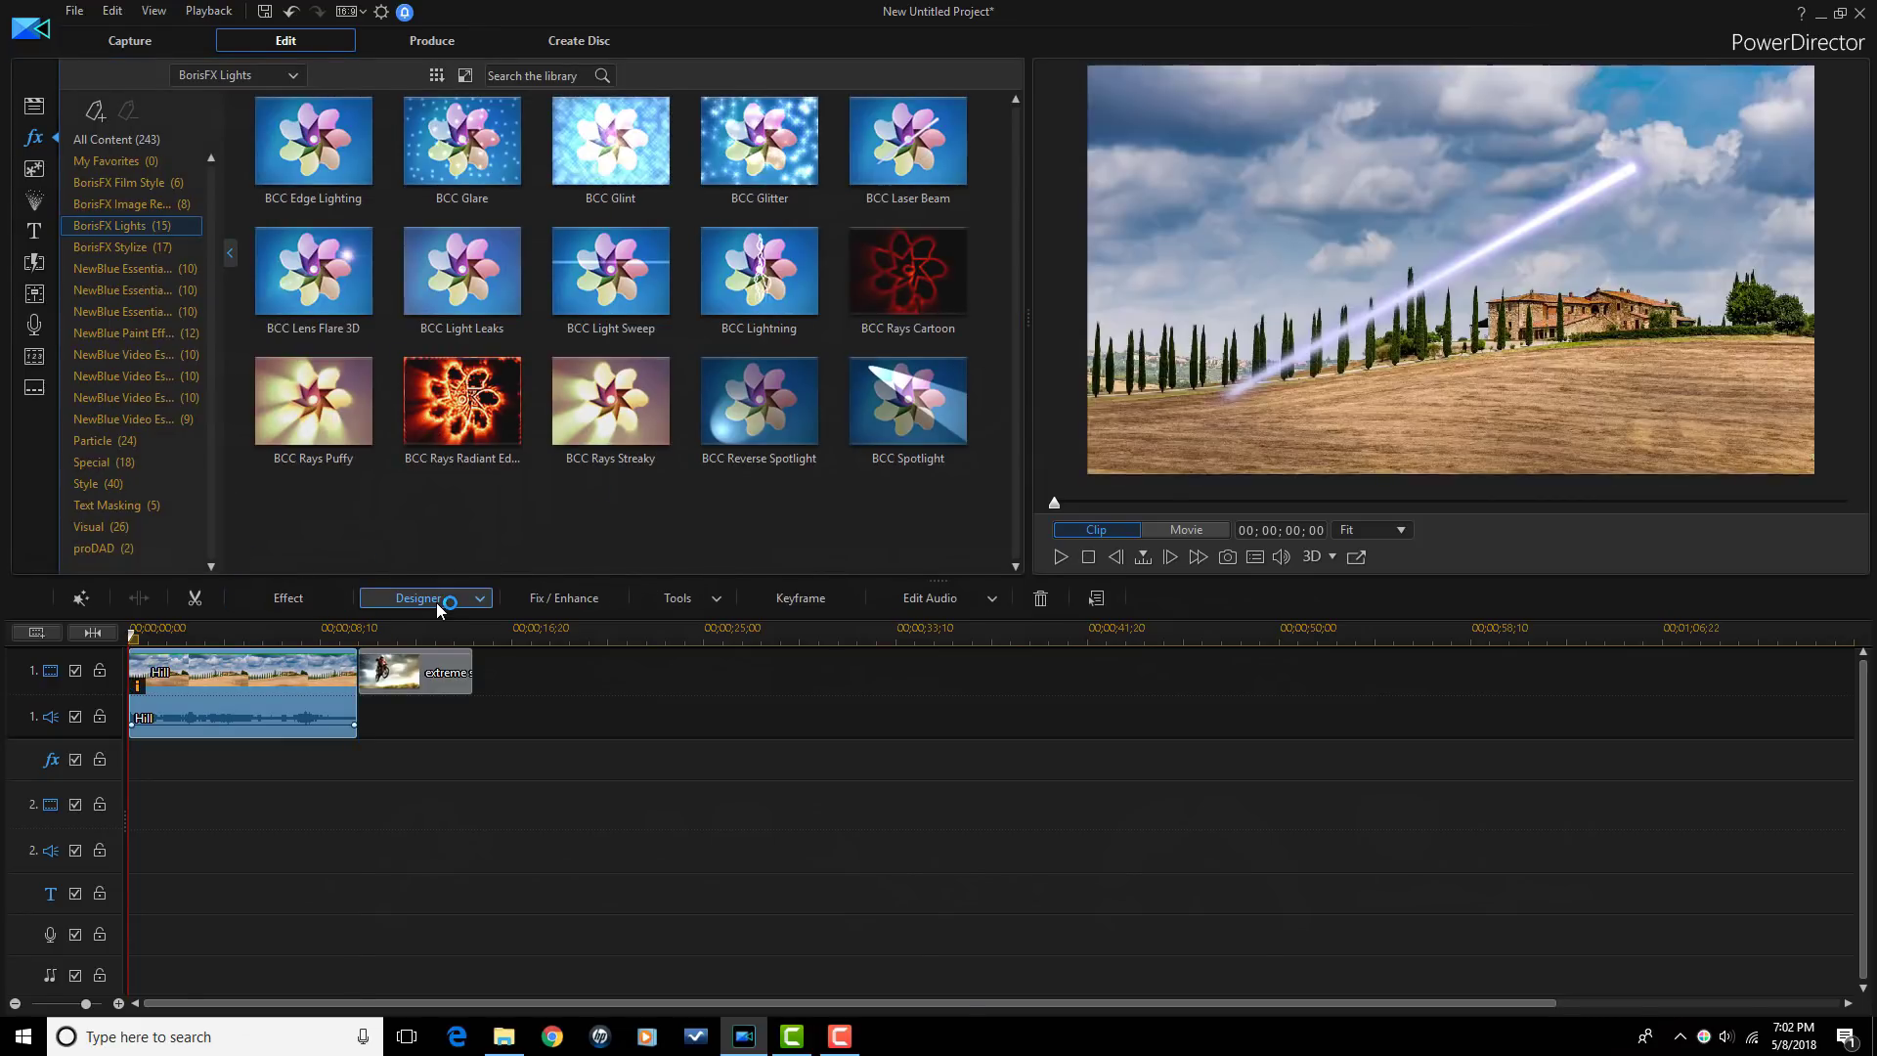
{"action": "left_click", "coordinate": [320, 600]}
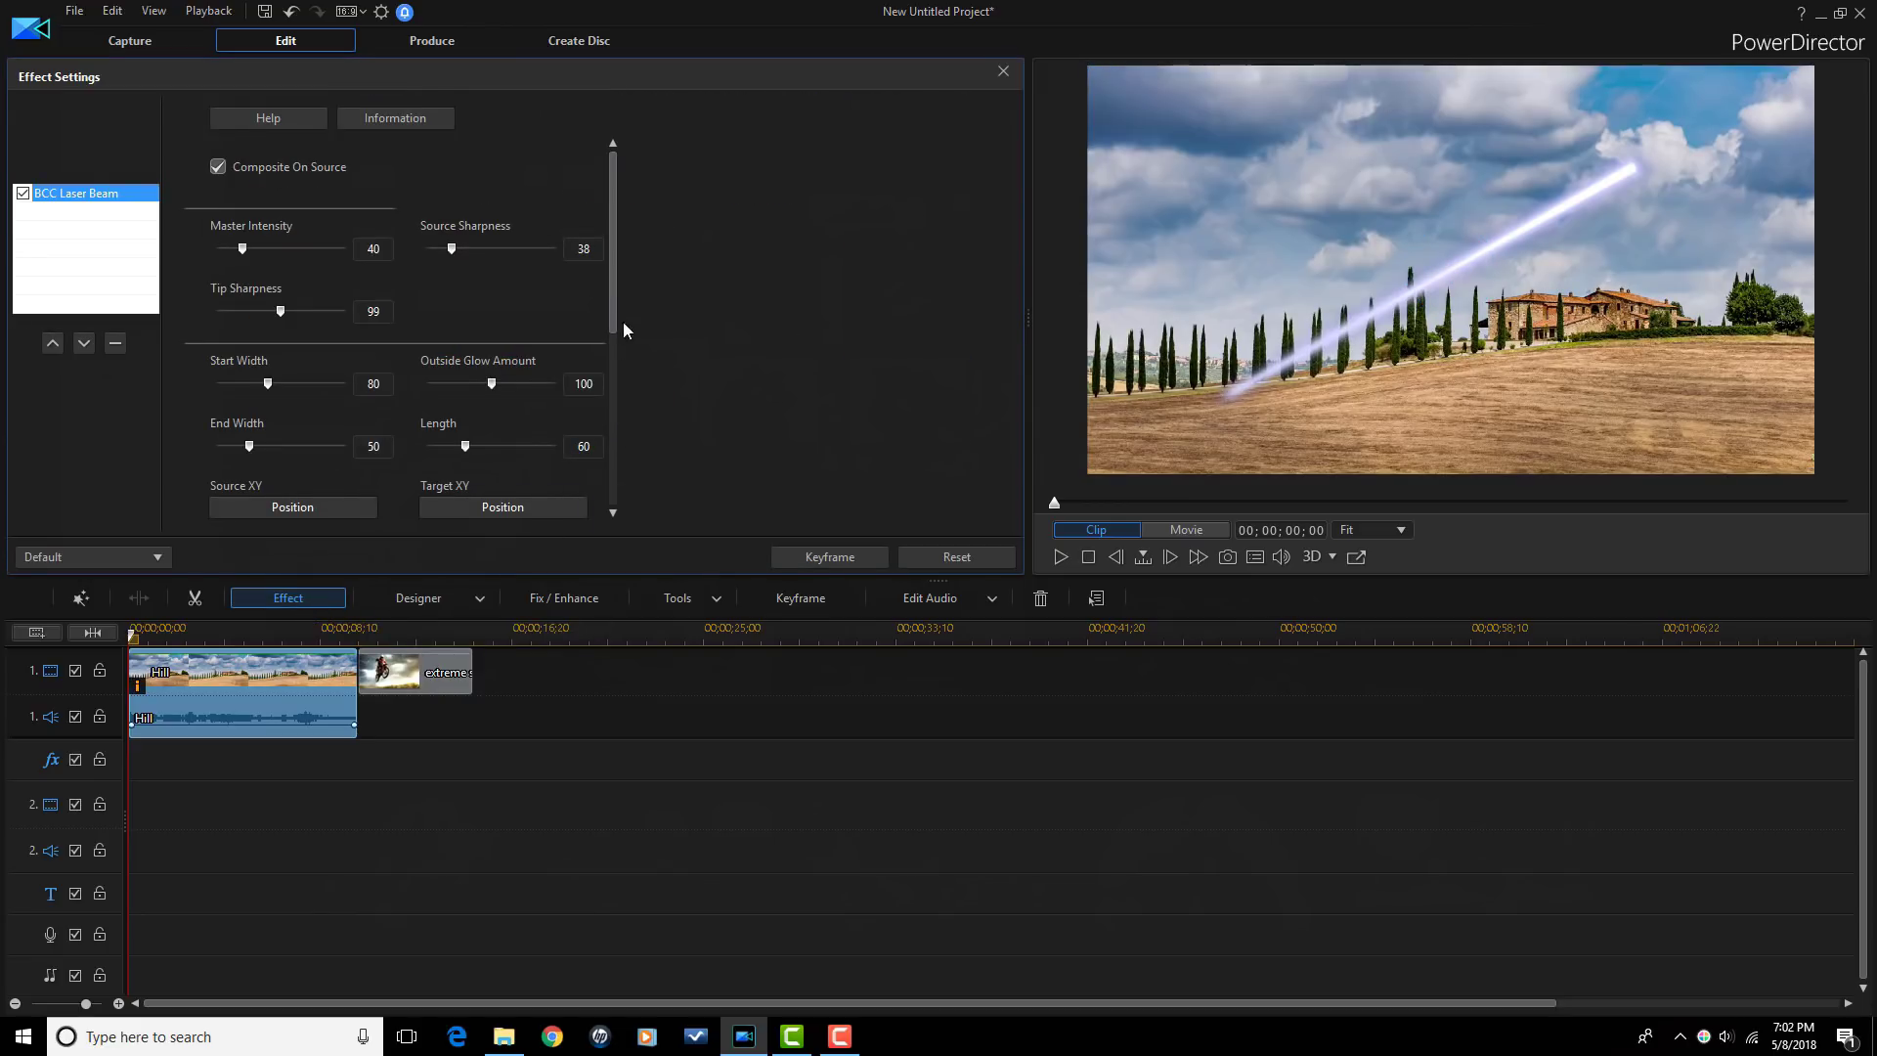
{"action": "left_click_drag", "start_coordinate": [614, 276], "coordinate": [620, 344]}
{"action": "scroll", "coordinate": [587, 329], "scroll_direction": "up", "scroll_amount": 2}
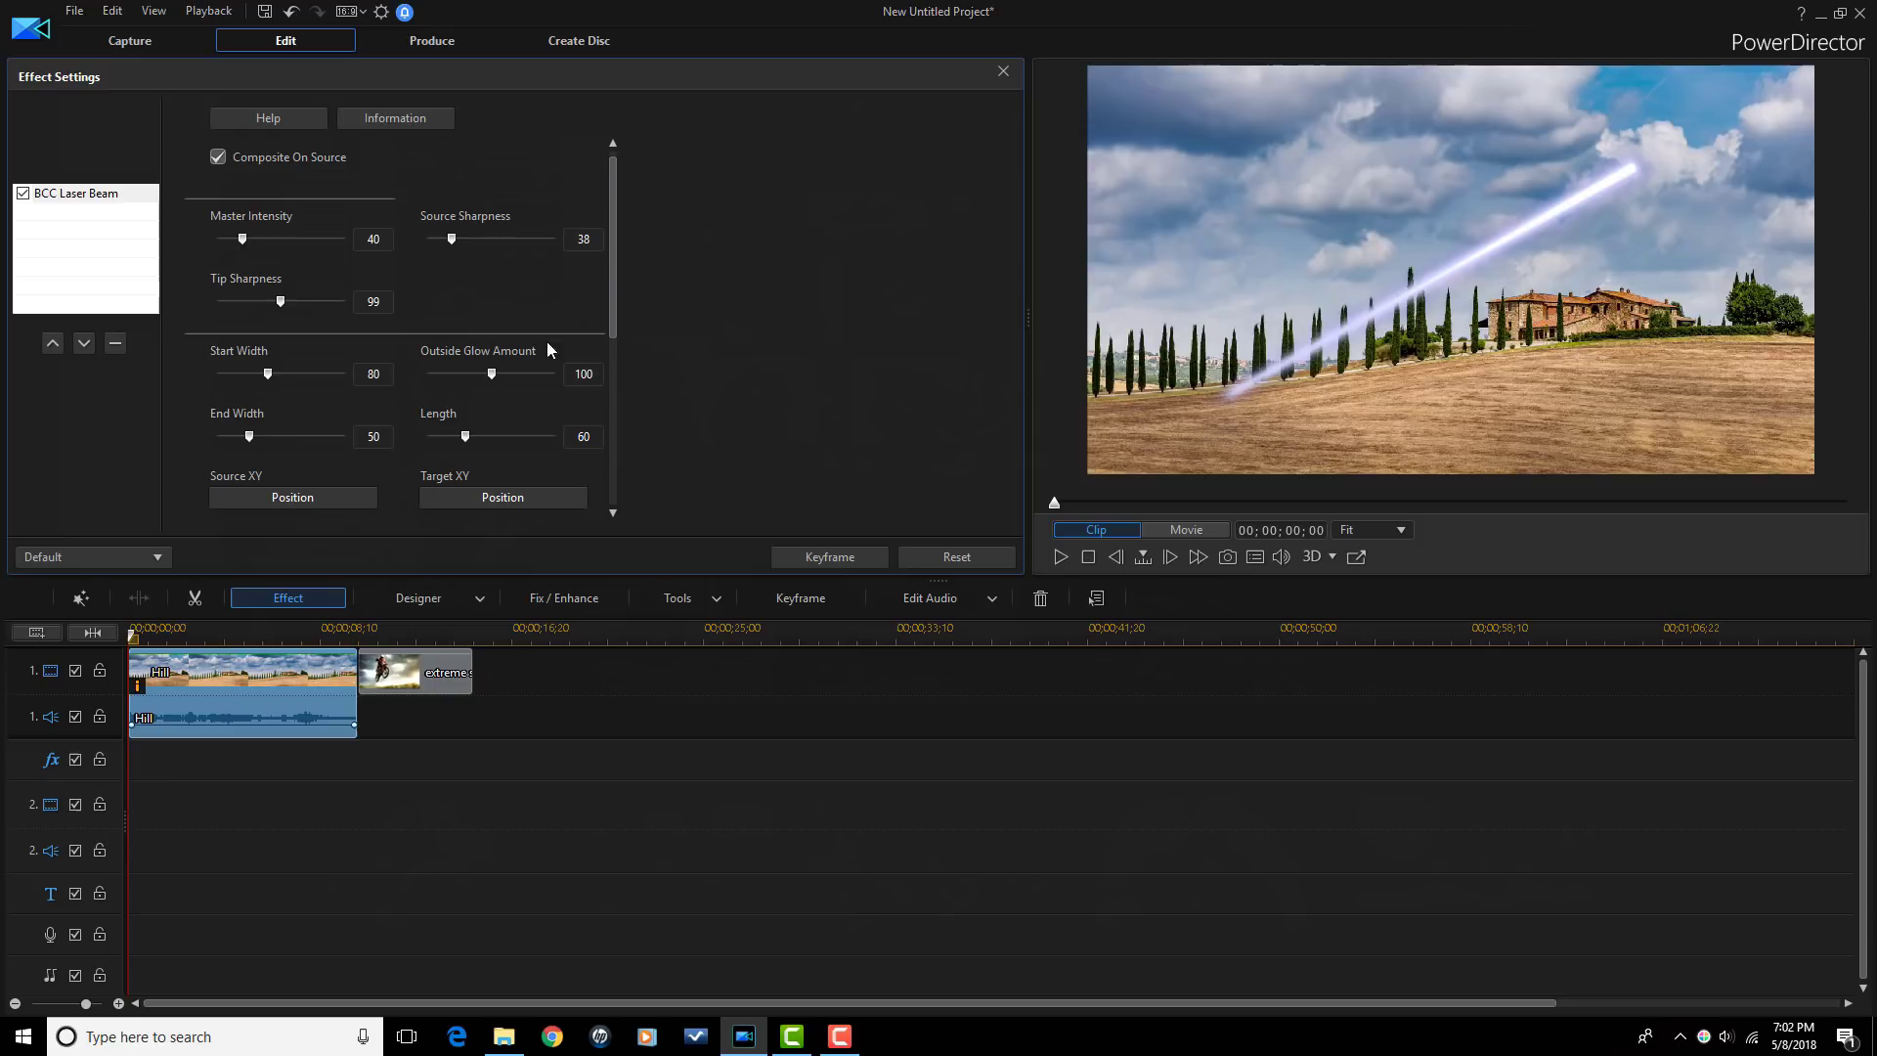
{"action": "left_click_drag", "start_coordinate": [498, 369], "coordinate": [544, 377]}
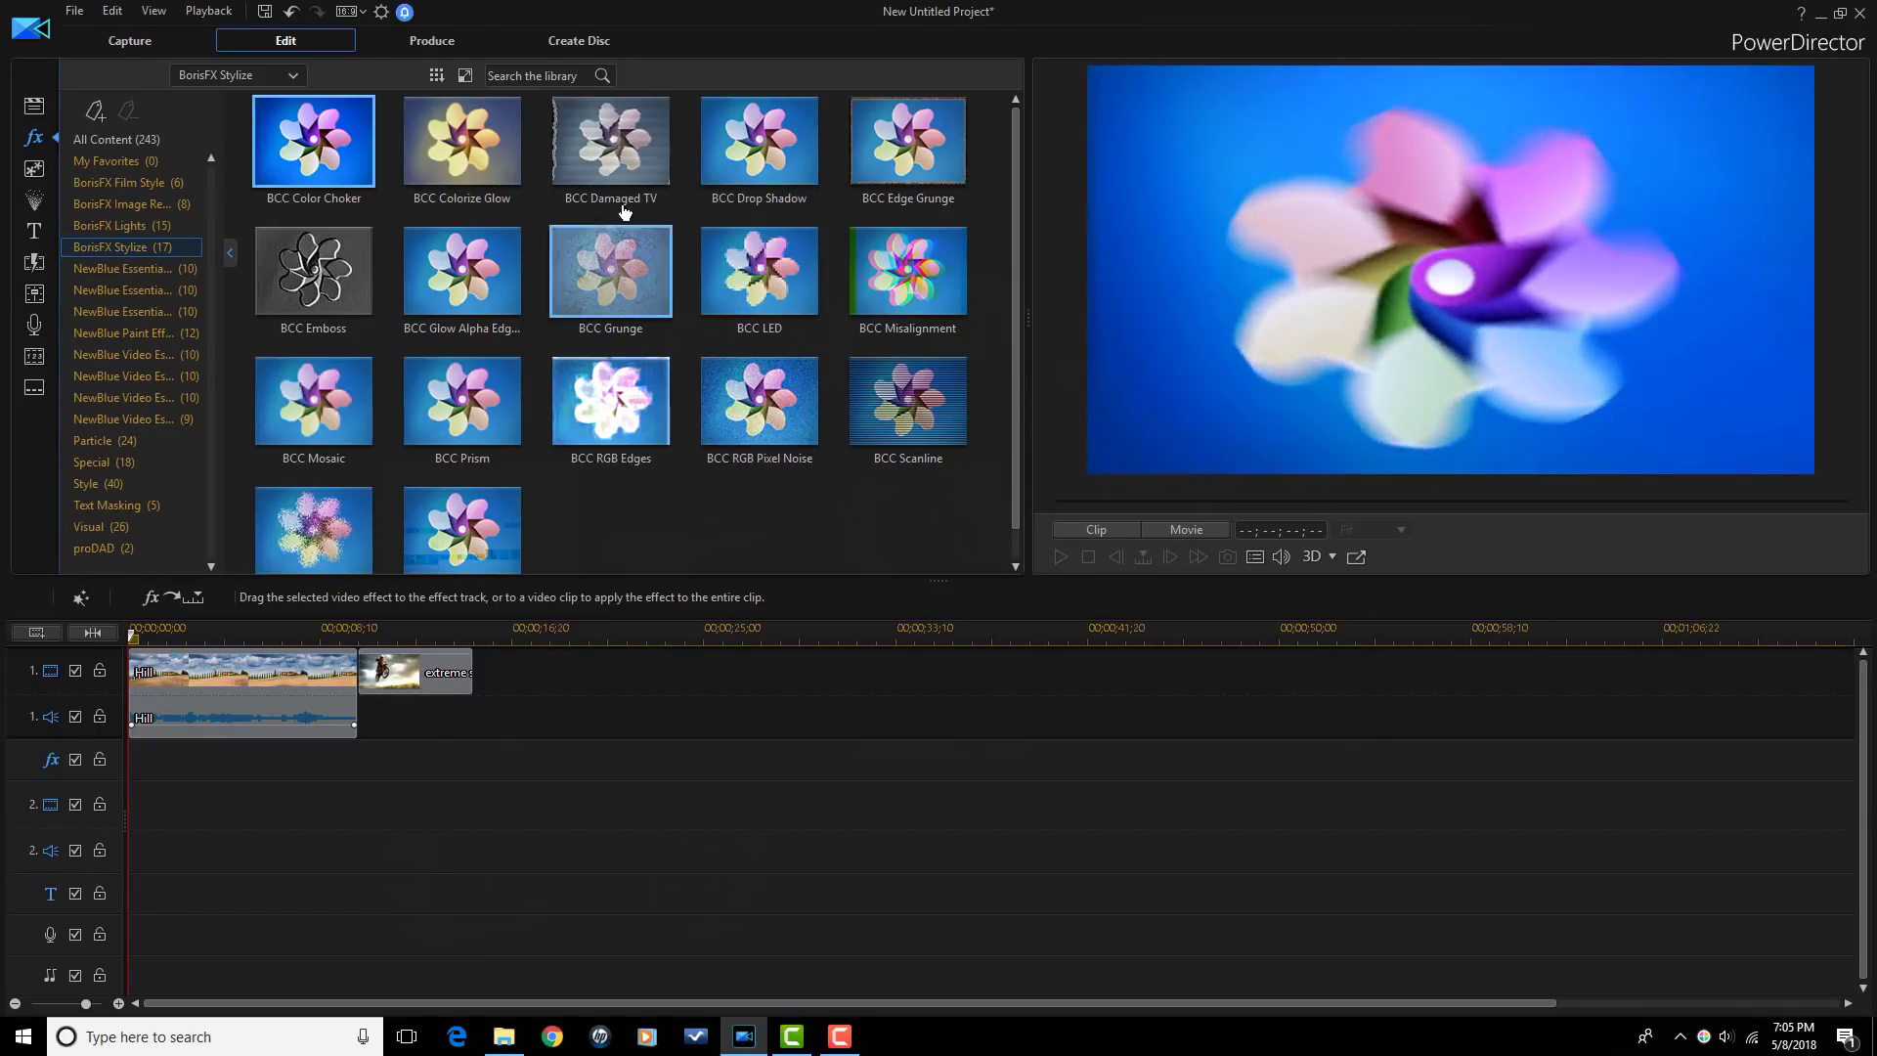
Step: Apply BCC Damaged TV to the Hill clip, play and pause the preview, then reselect the clip
{"action": "left_click_drag", "start_coordinate": [611, 147], "coordinate": [279, 675]}
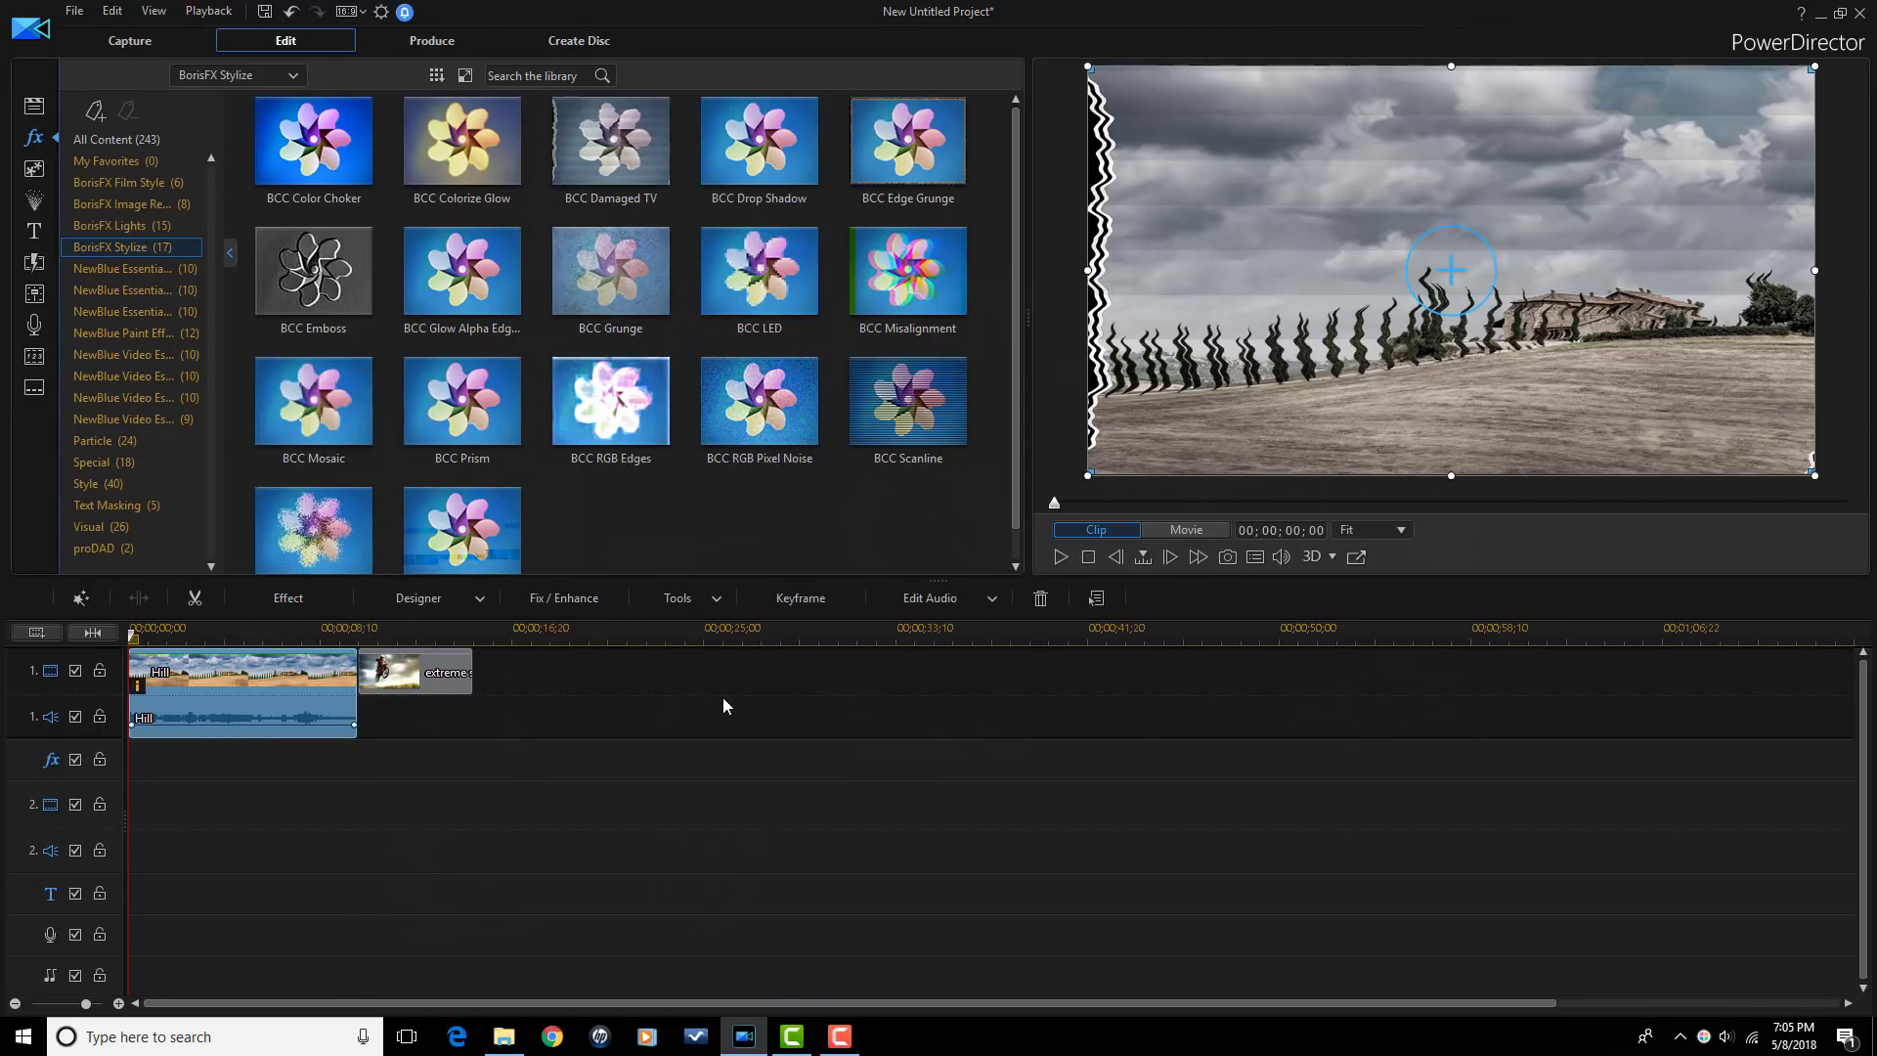
{"action": "left_click", "coordinate": [1061, 558]}
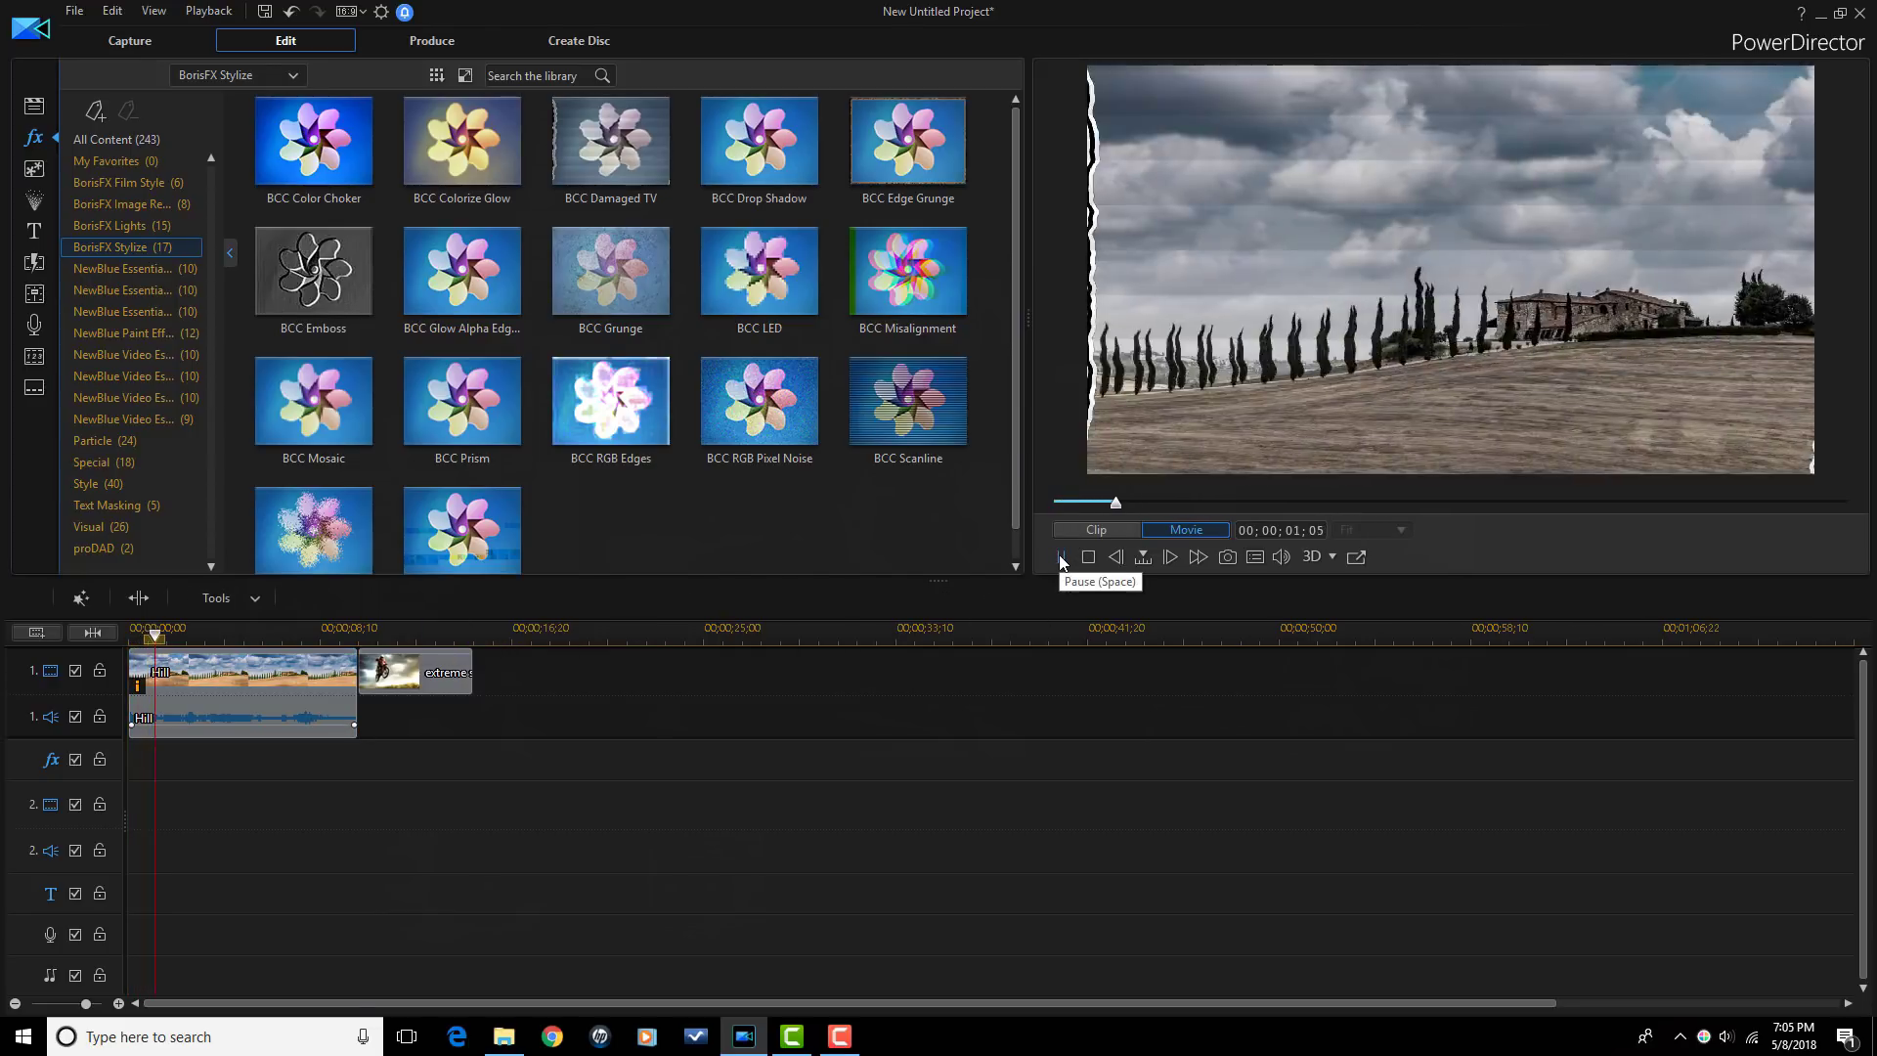
{"action": "left_click", "coordinate": [1061, 557]}
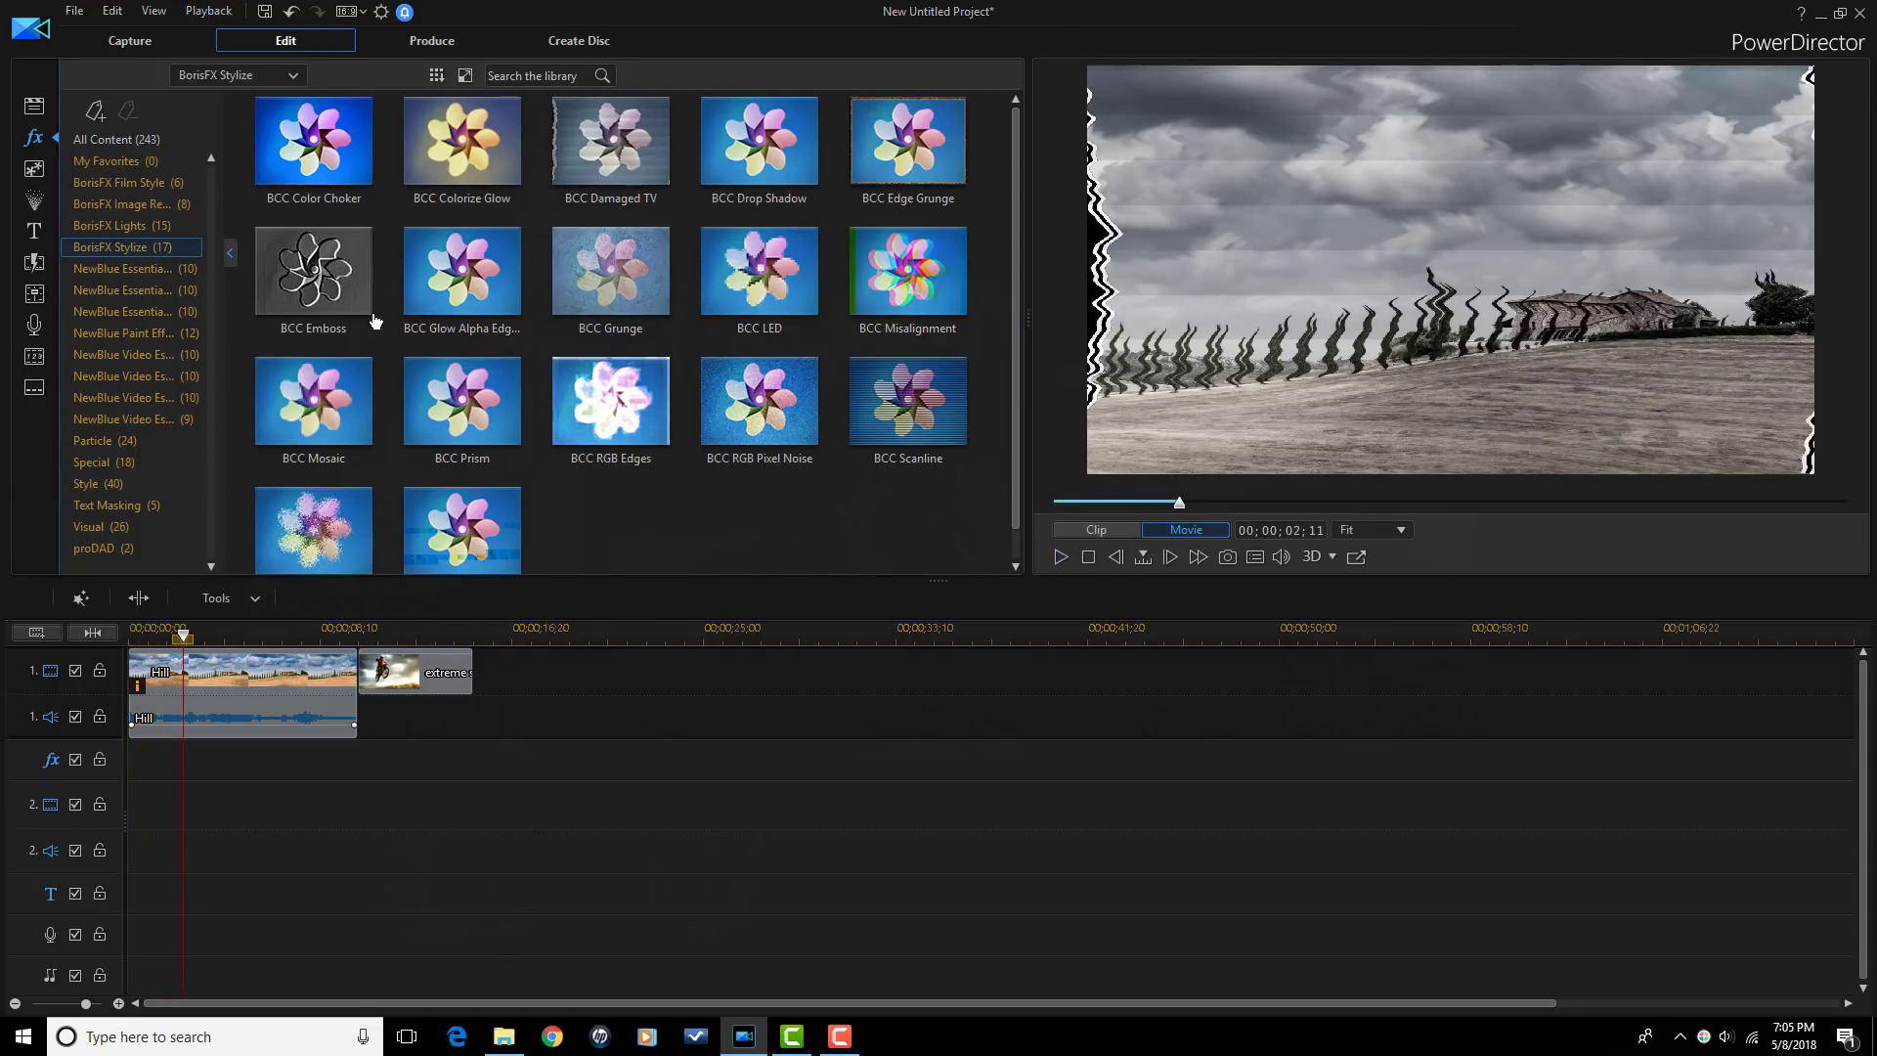
{"action": "left_click", "coordinate": [231, 670]}
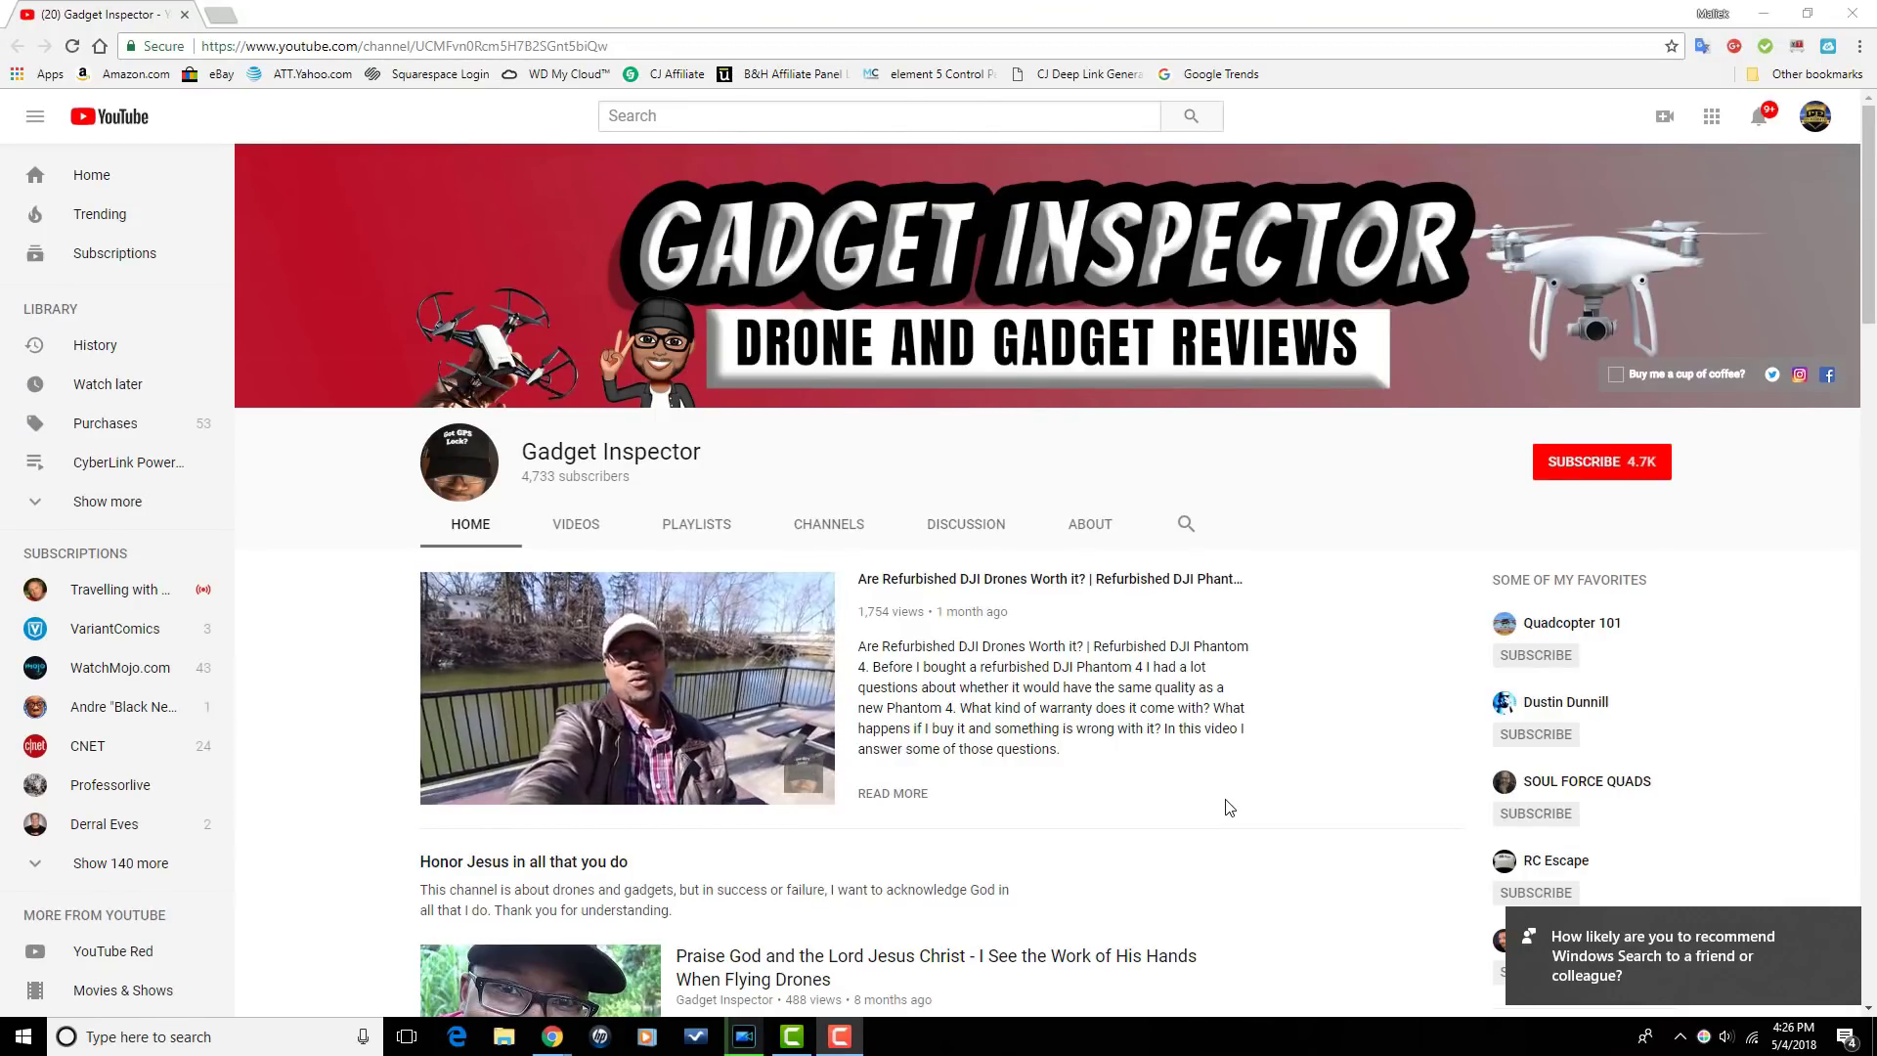
Step: Scroll the Gadget Inspector channel home page, then switch to its Videos tab
{"action": "scroll", "coordinate": [1229, 807], "scroll_direction": "down", "scroll_amount": 3}
{"action": "scroll", "coordinate": [1229, 806], "scroll_direction": "down", "scroll_amount": 7}
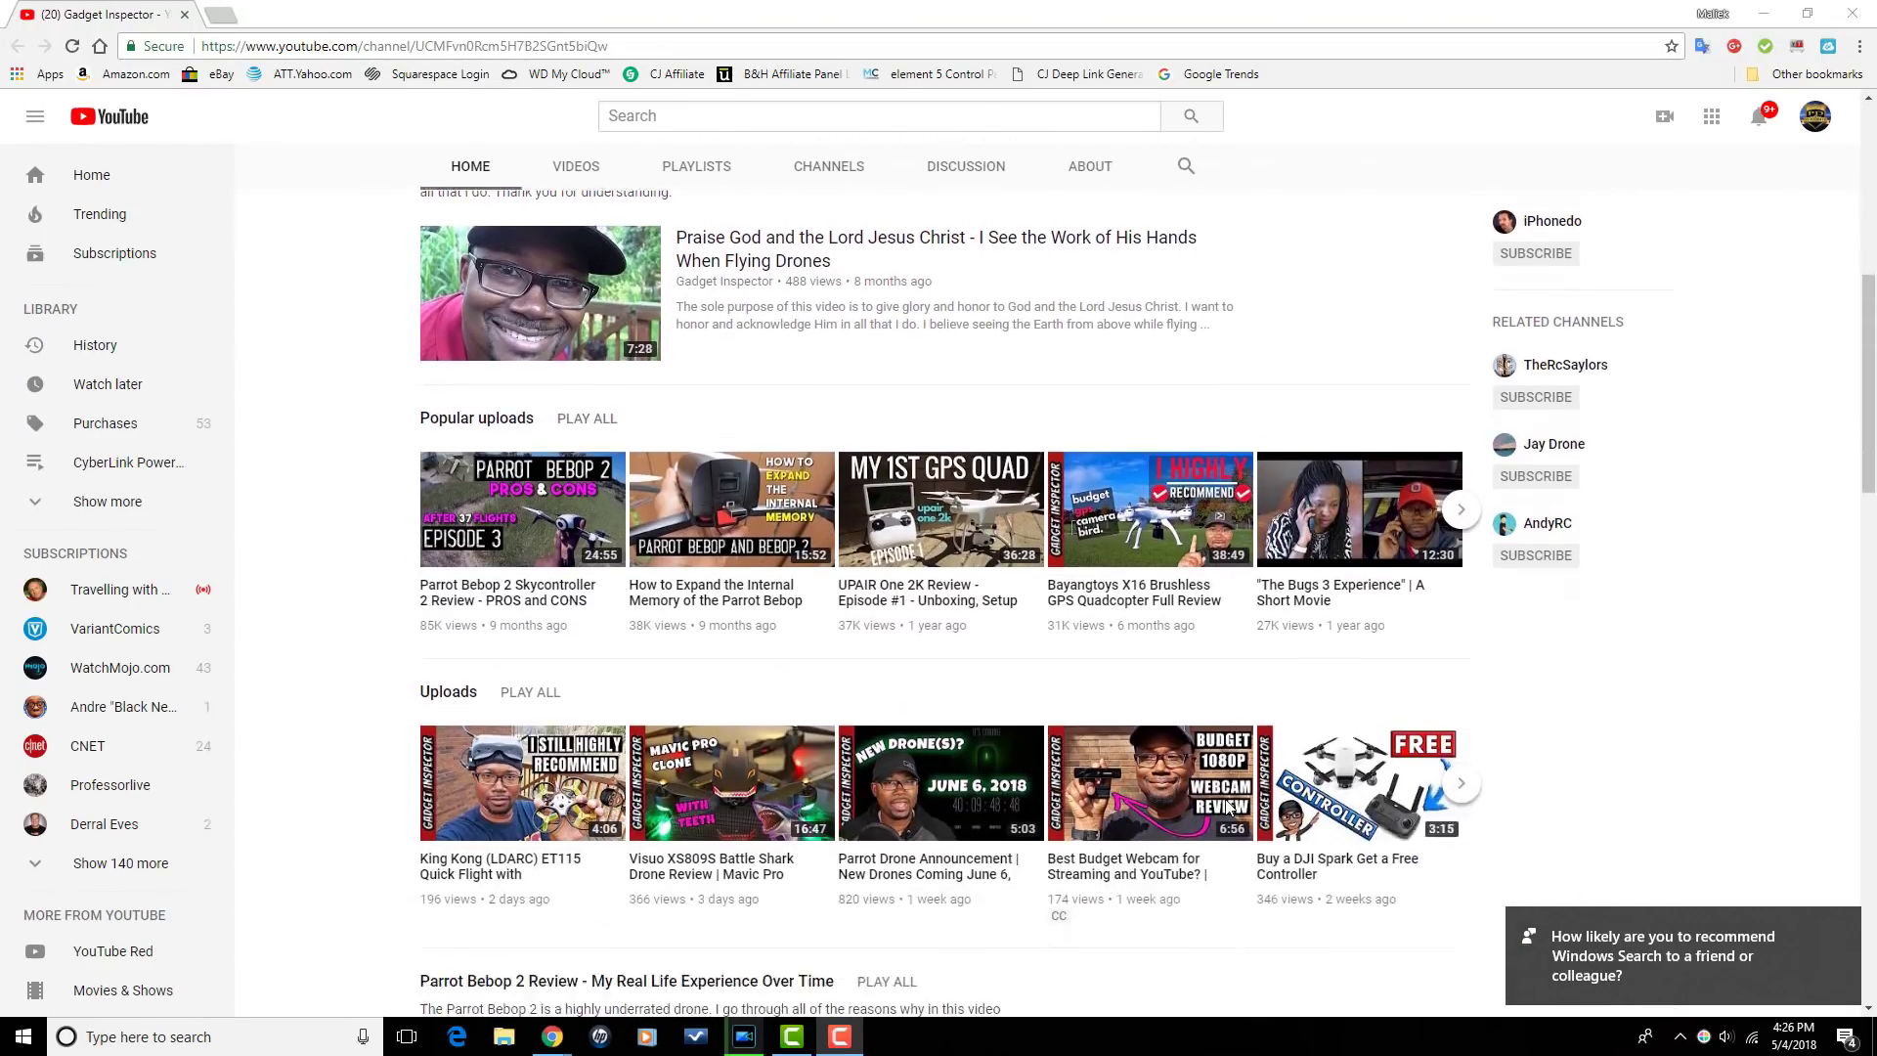
{"action": "scroll", "coordinate": [1229, 807], "scroll_direction": "down", "scroll_amount": 10}
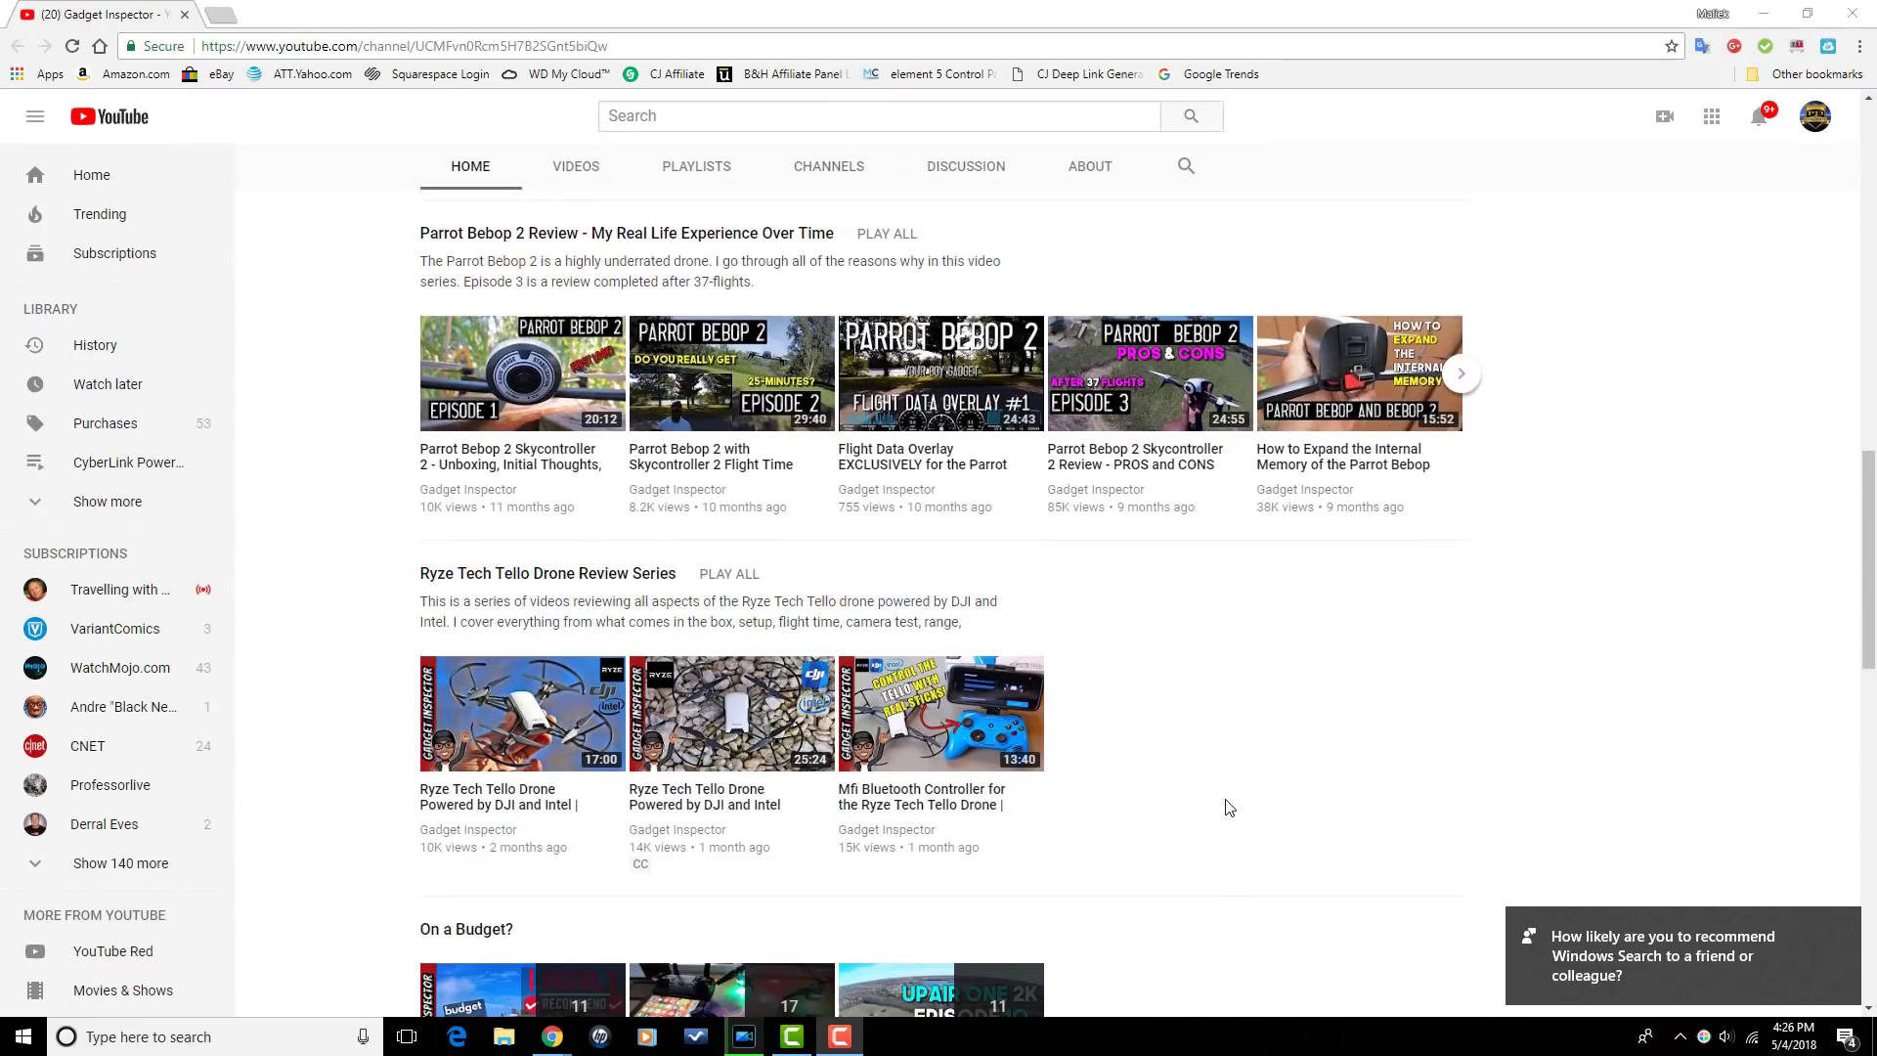
{"action": "scroll", "coordinate": [1229, 807], "scroll_direction": "up", "scroll_amount": 18}
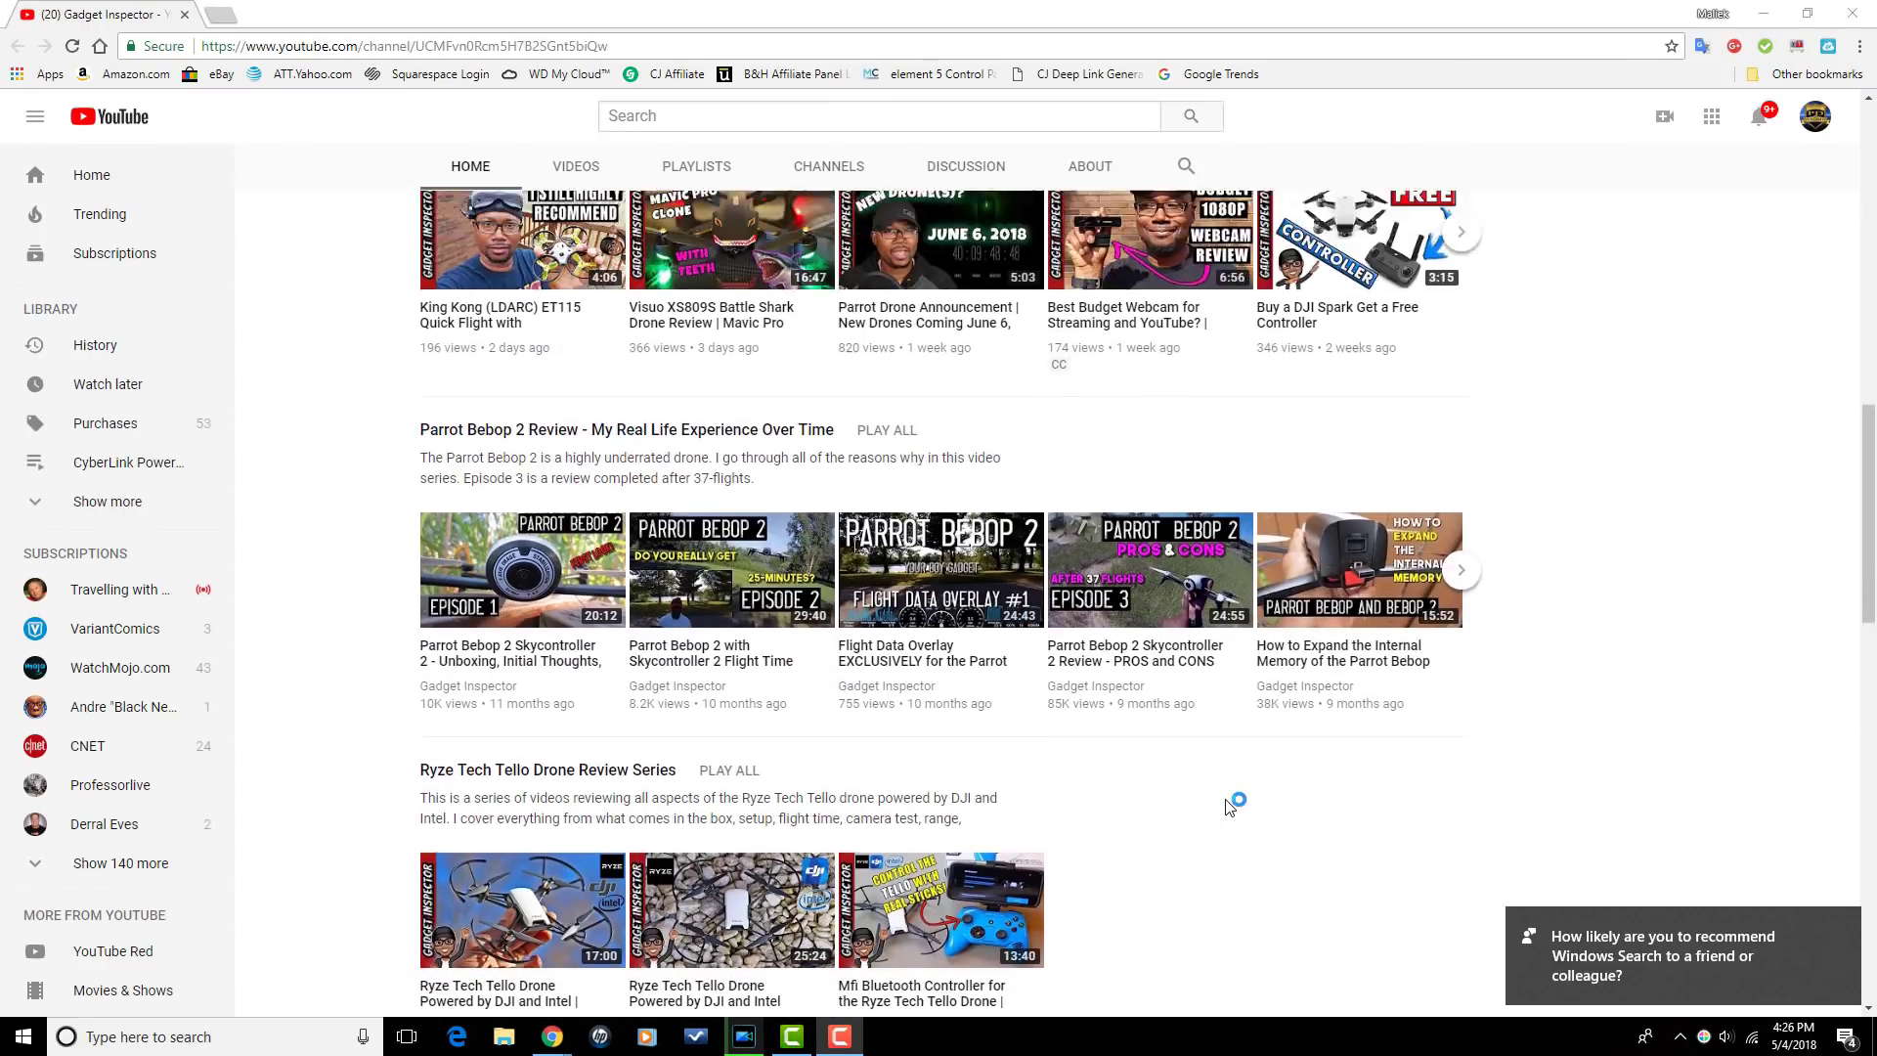
{"action": "scroll", "coordinate": [1229, 807], "scroll_direction": "up", "scroll_amount": 3}
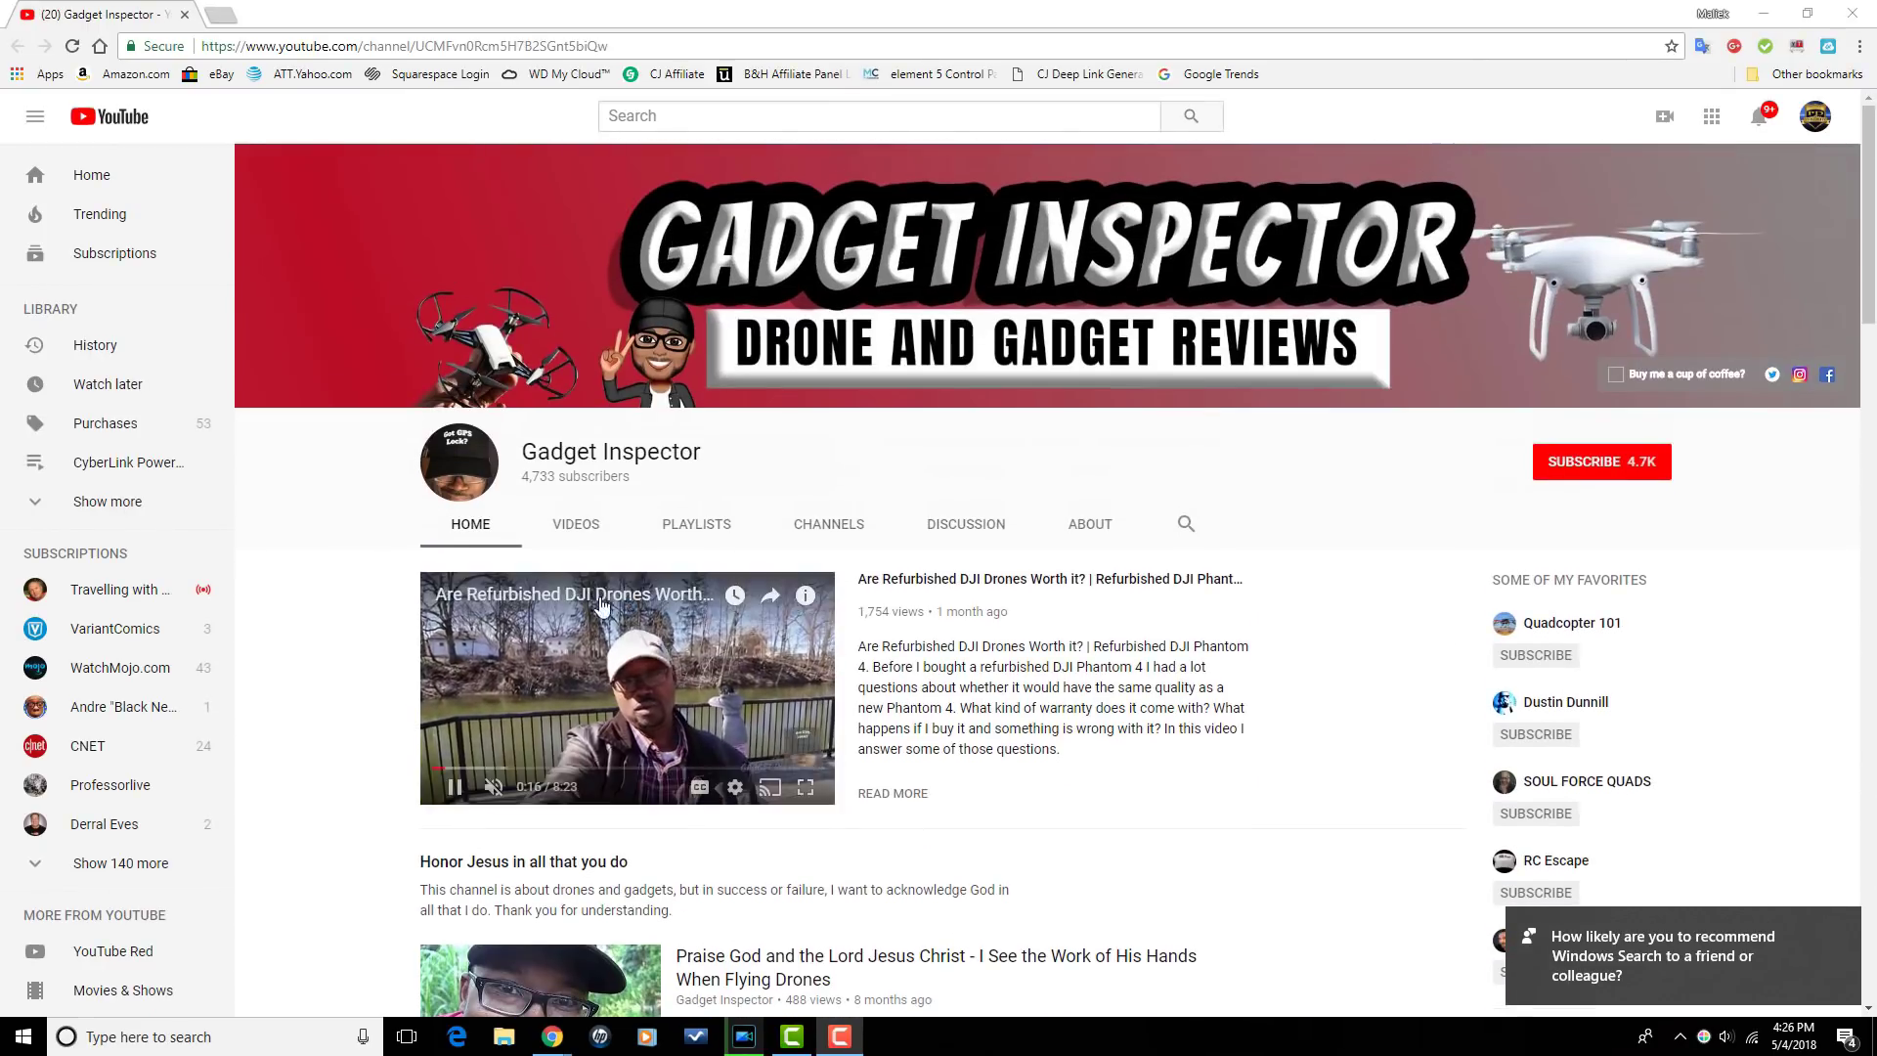
{"action": "left_click", "coordinate": [569, 531]}
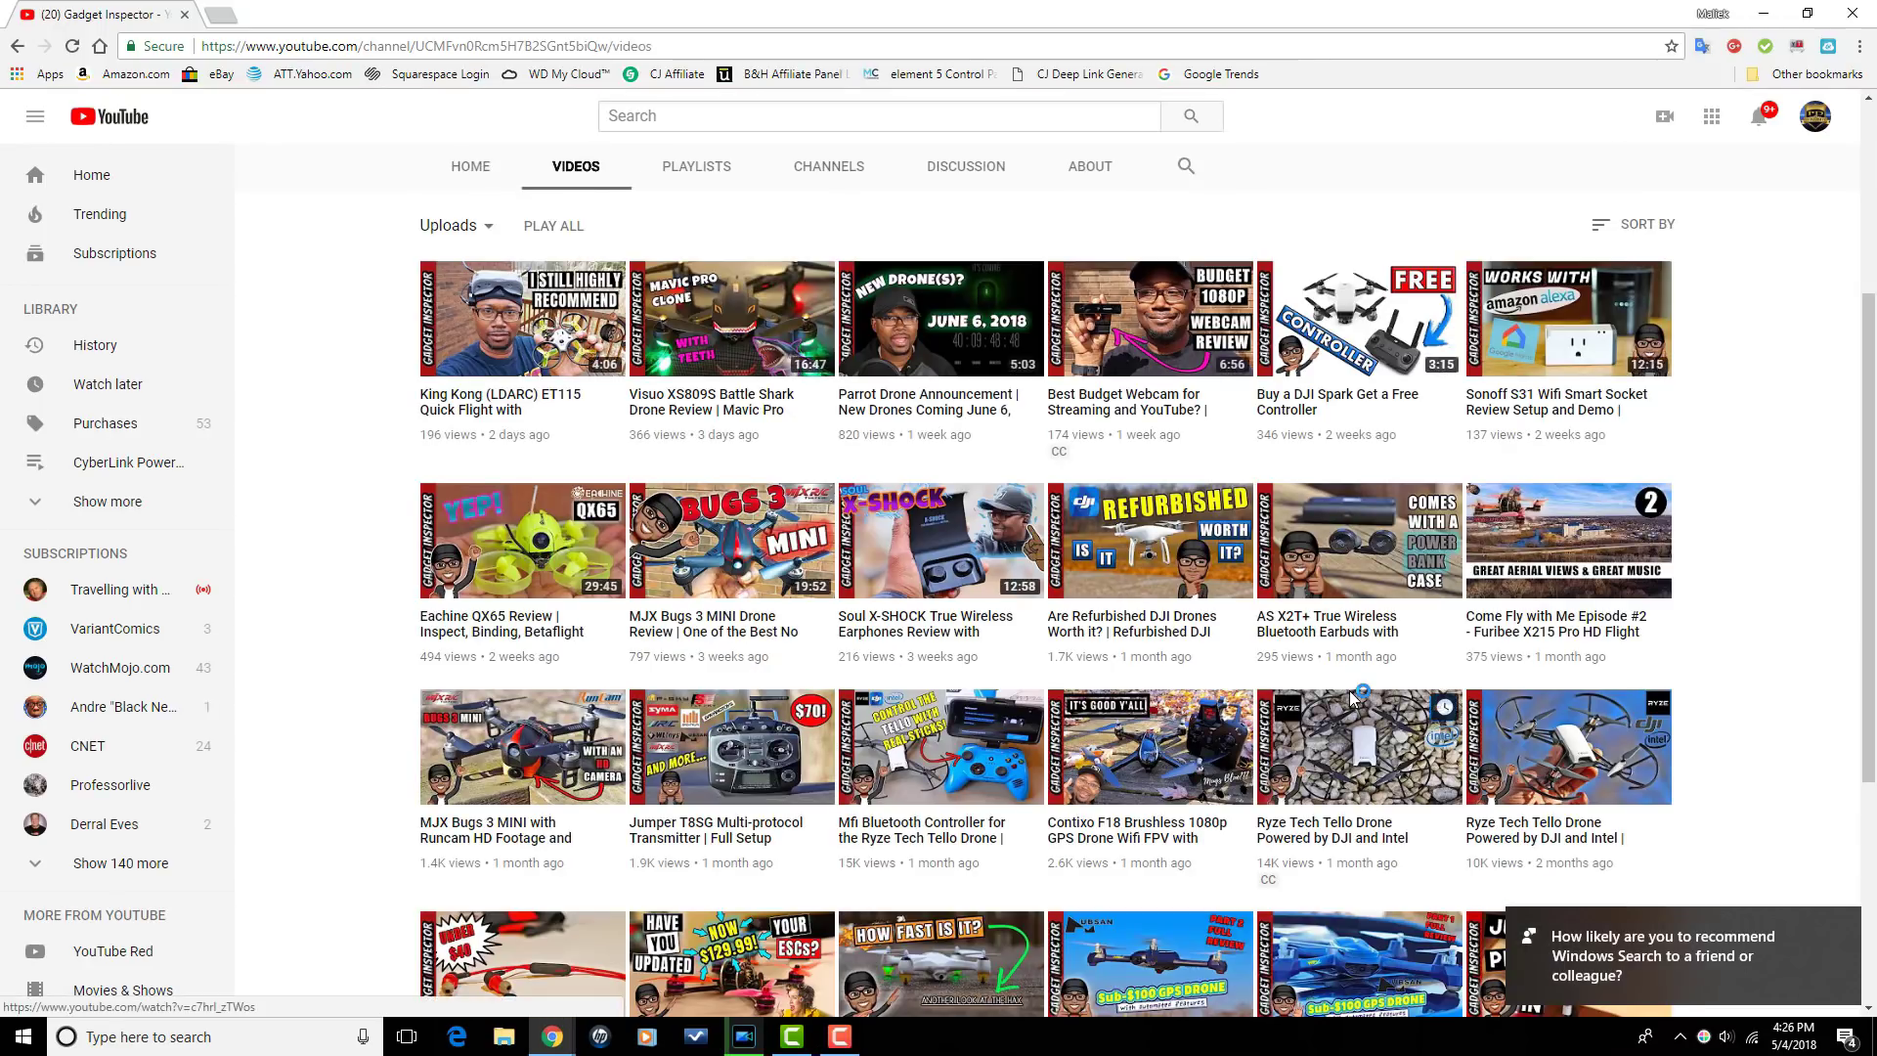
{"action": "scroll", "coordinate": [1352, 699], "scroll_direction": "up", "scroll_amount": 4}
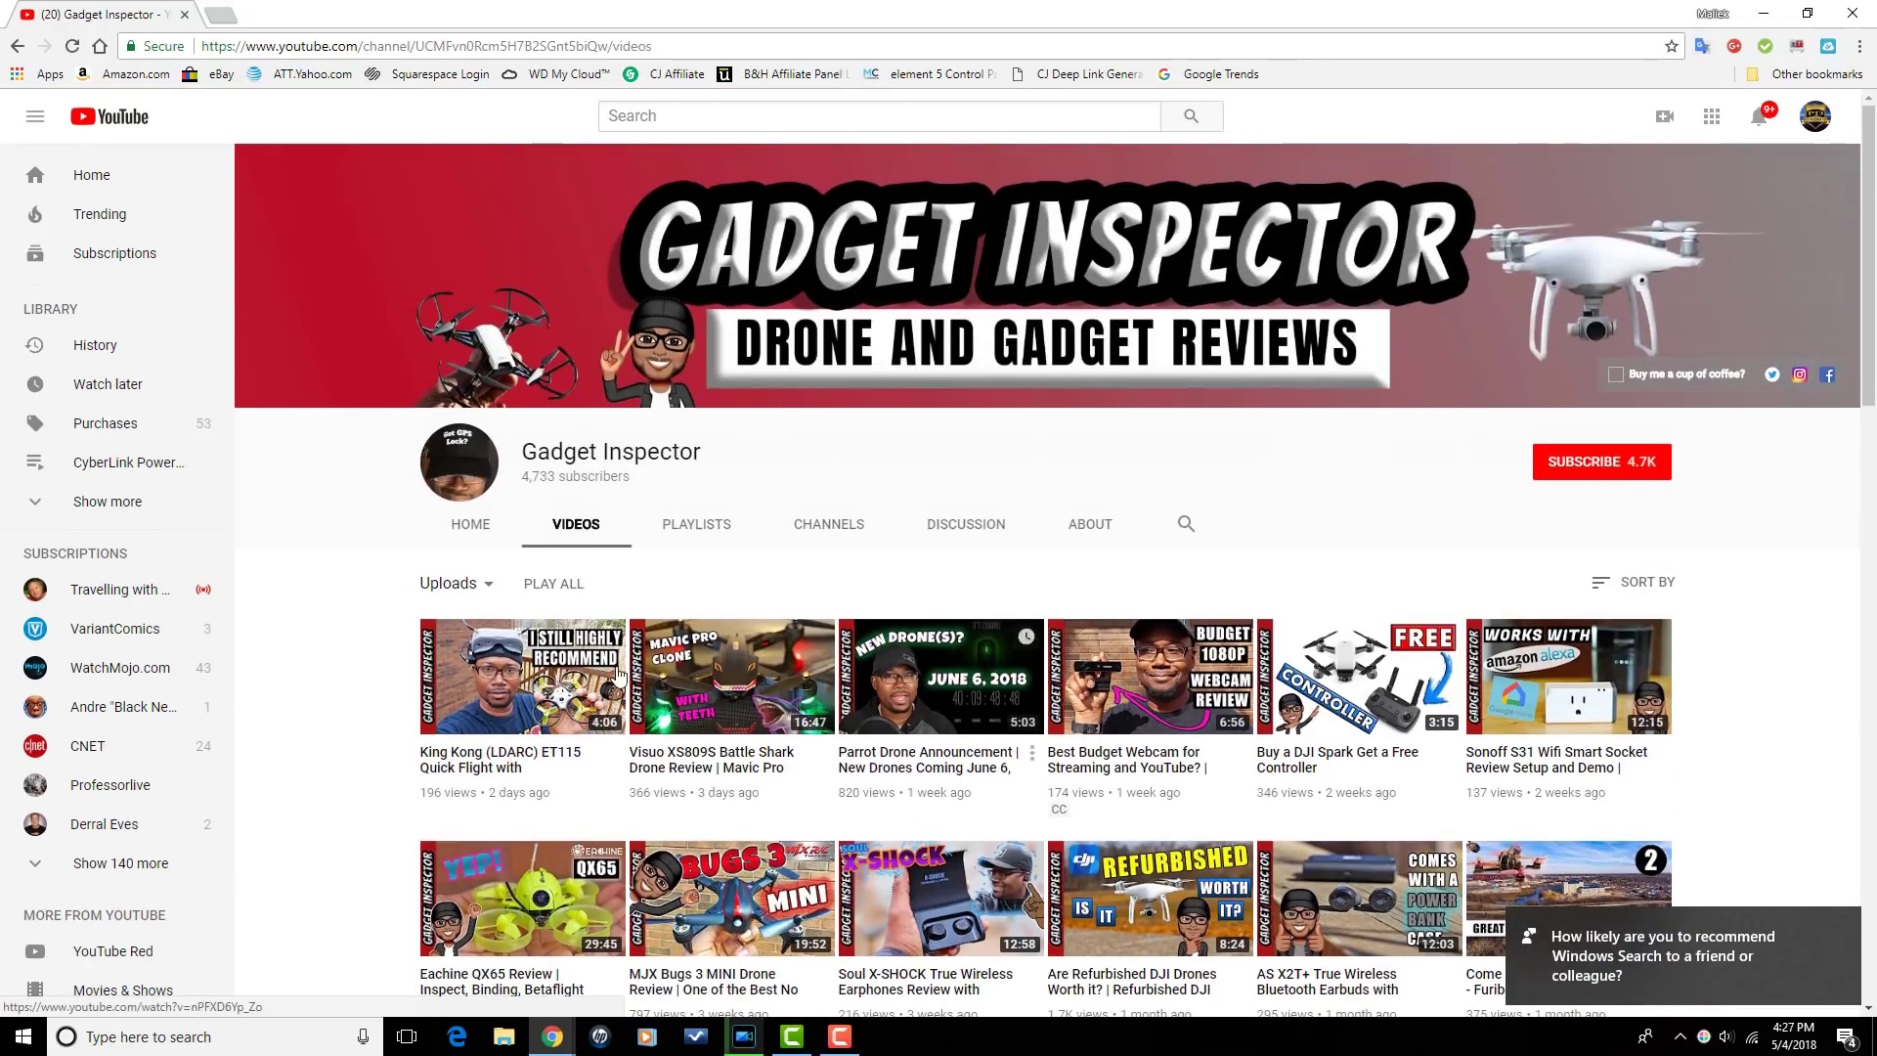